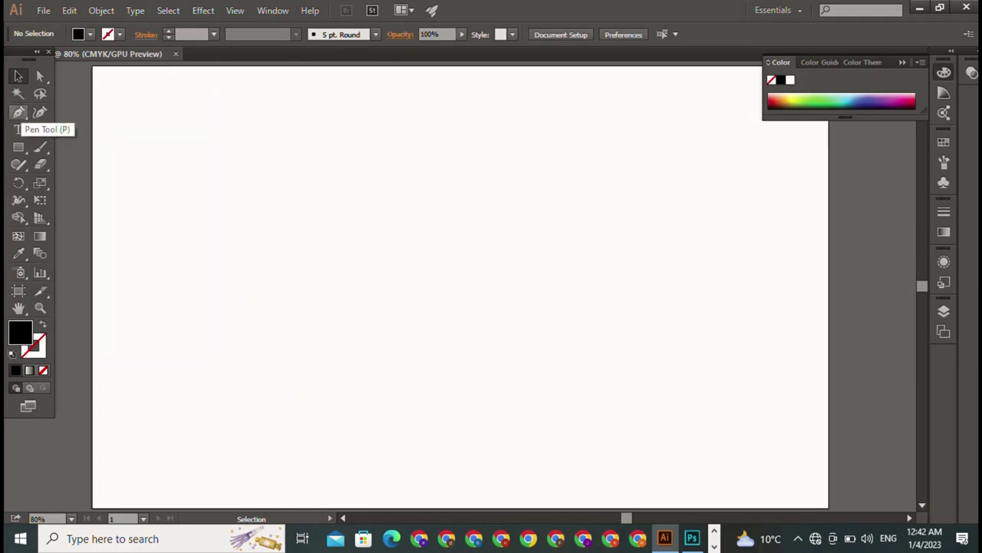
- Type the letters 'RA' near the top-left of the artboard with the Type tool
left_click(19, 130)
left_click(233, 150)
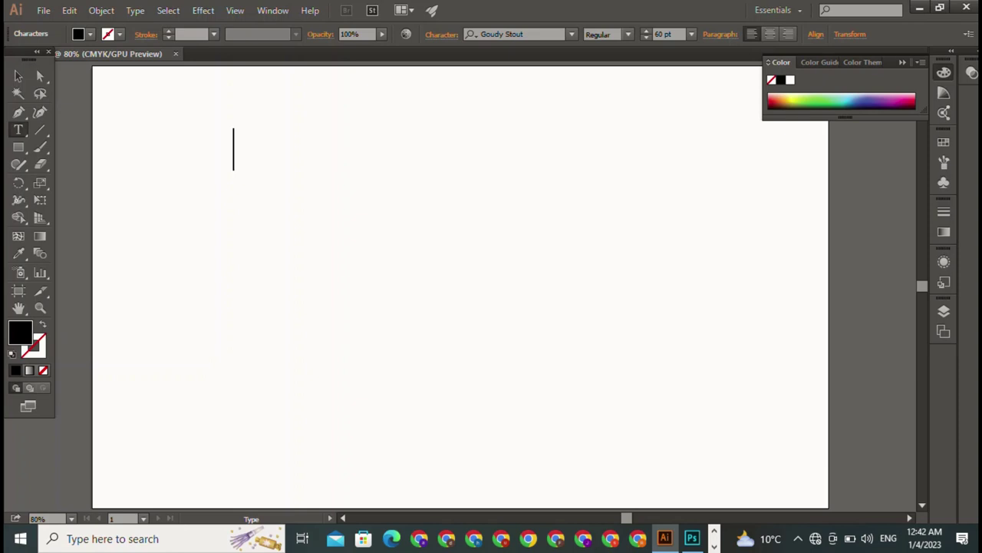
type("R")
type("A")
key("Escape")
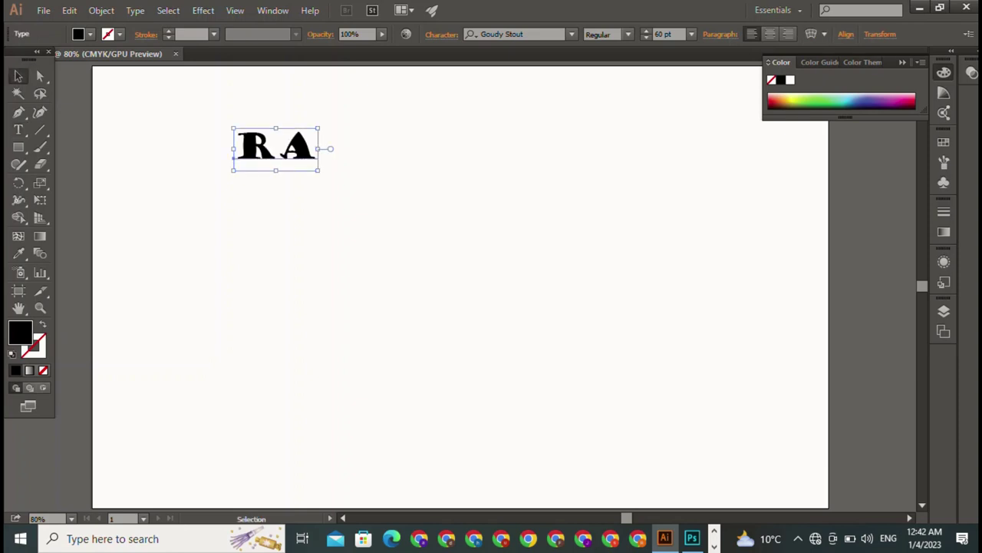
left_click(571, 34)
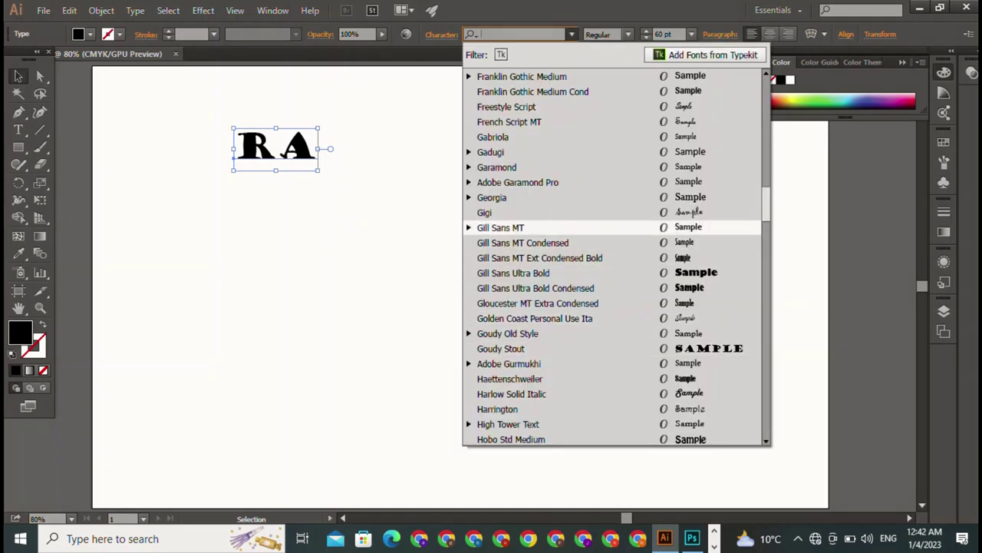
- Try Matura MT Script Capitals on the RA text
scroll(614, 253, "down", 2)
scroll(614, 253, "down", 3)
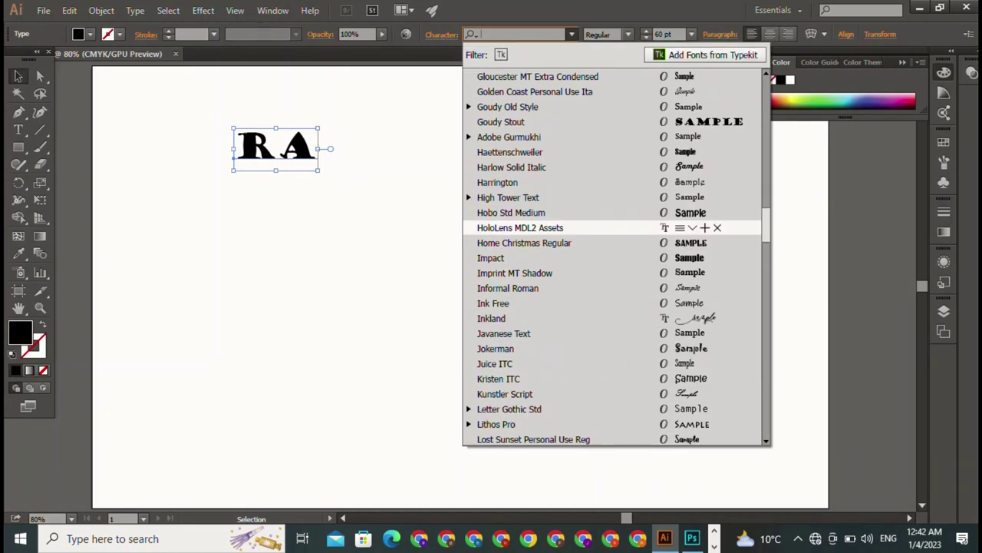
scroll(614, 253, "down", 3)
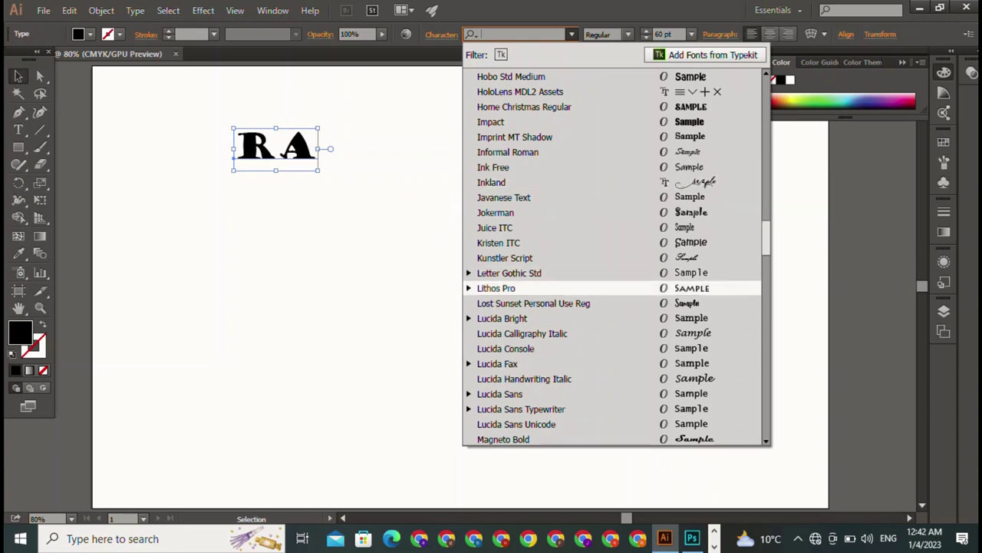
scroll(575, 276, "down", 1)
scroll(537, 273, "down", 3)
left_click(526, 300)
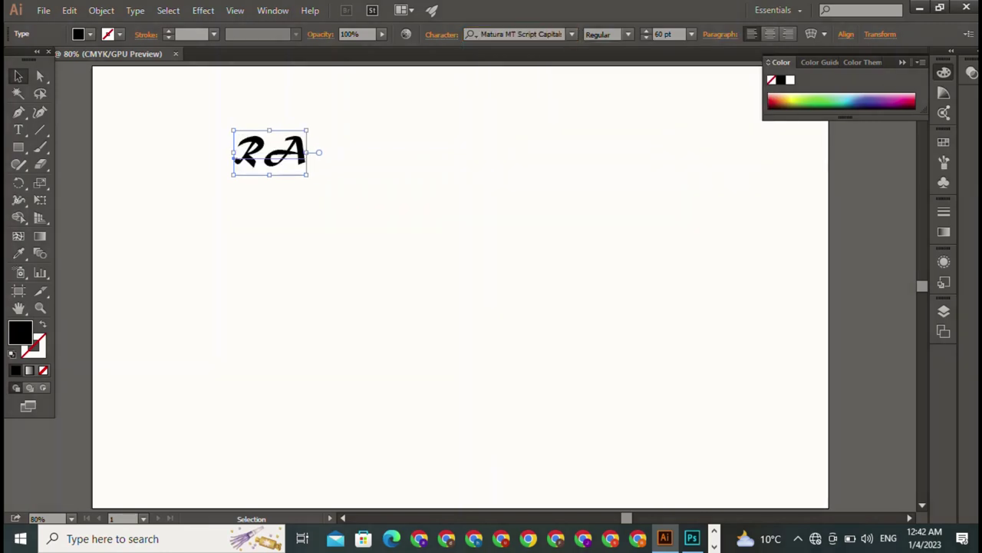
- Try a Japanese serif font on the RA text
left_click(571, 34)
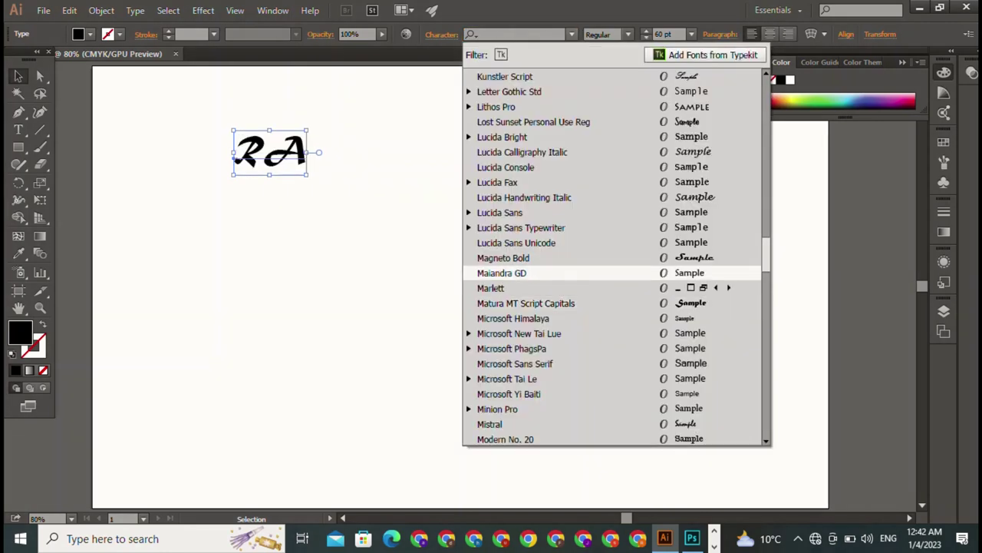
scroll(575, 246, "down", 3)
scroll(575, 245, "down", 2)
scroll(537, 213, "down", 2)
scroll(537, 213, "down", 4)
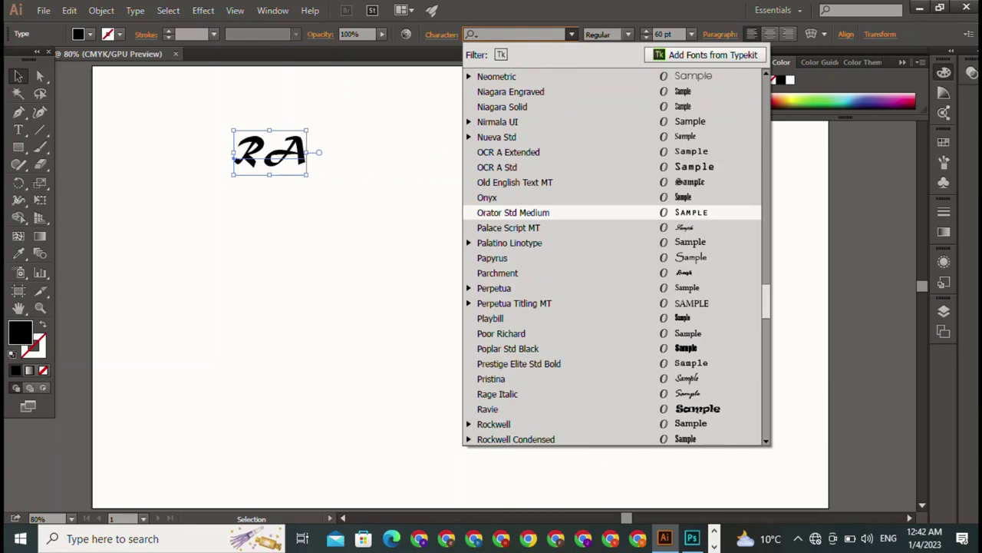
scroll(537, 164, "down", 1)
scroll(537, 318, "down", 1)
scroll(537, 318, "down", 4)
scroll(538, 254, "down", 4)
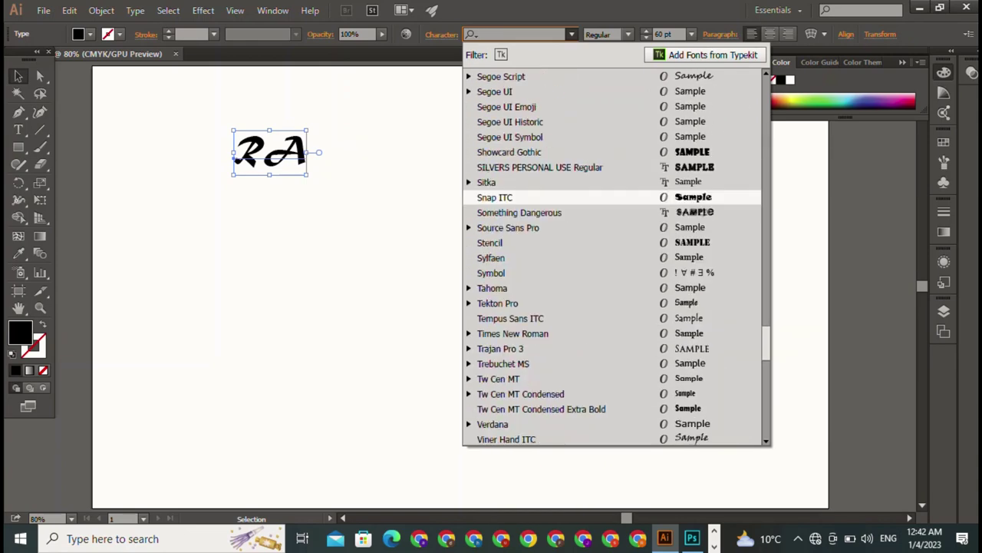
scroll(537, 254, "down", 4)
scroll(537, 254, "down", 1)
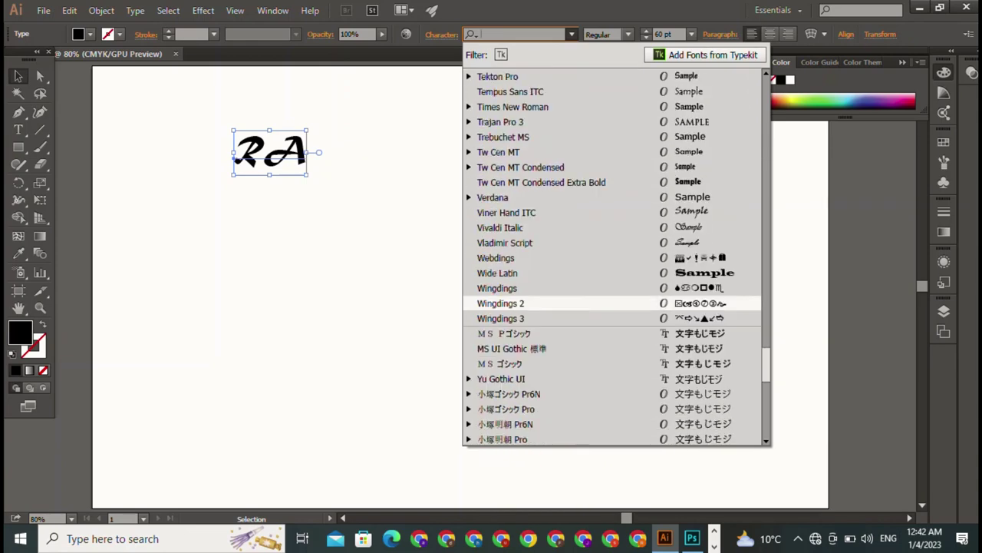
scroll(537, 253, "down", 5)
left_click(506, 213)
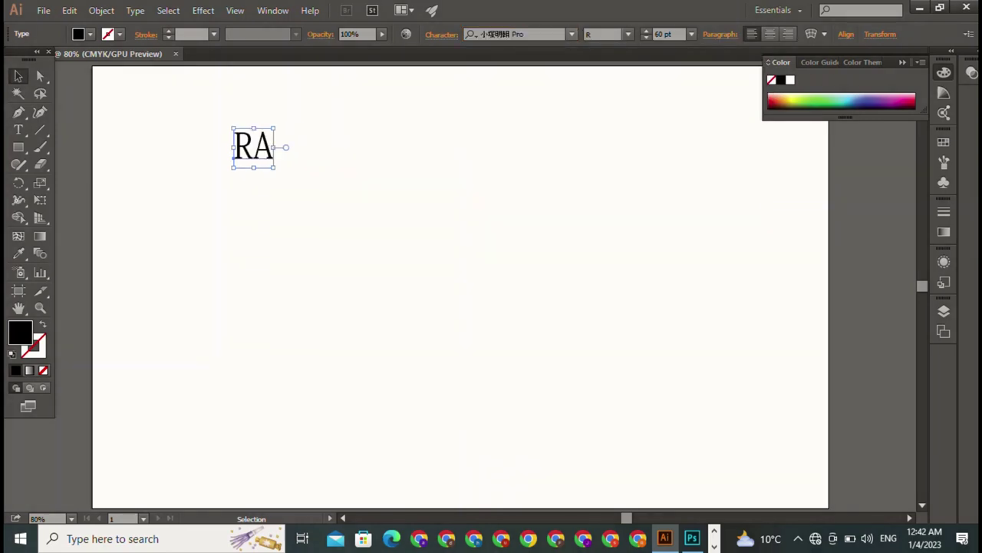
- Try Atomic Alice Bold Regular, a rough italic script, then Bauhaus 93 on RA
left_click(571, 34)
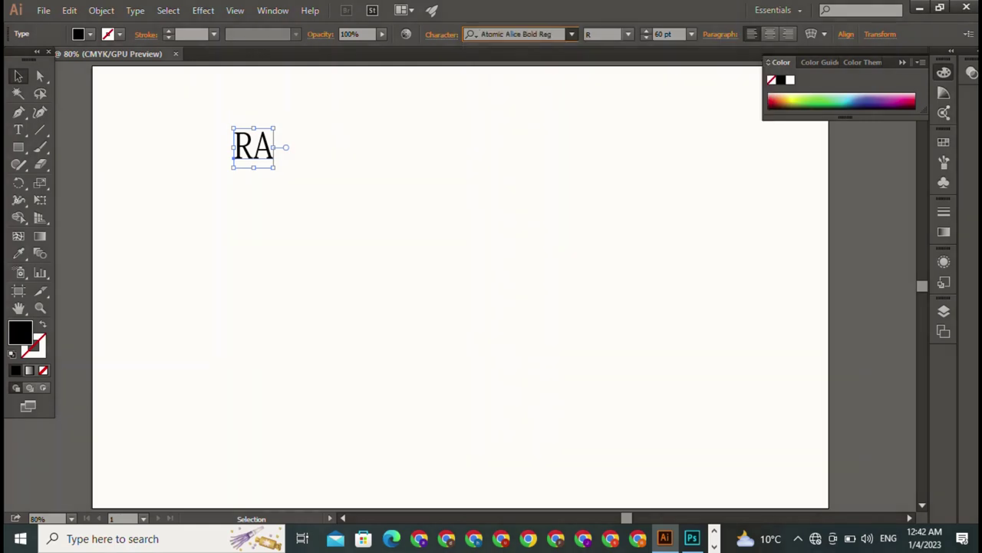
left_click(525, 439)
left_click(571, 33)
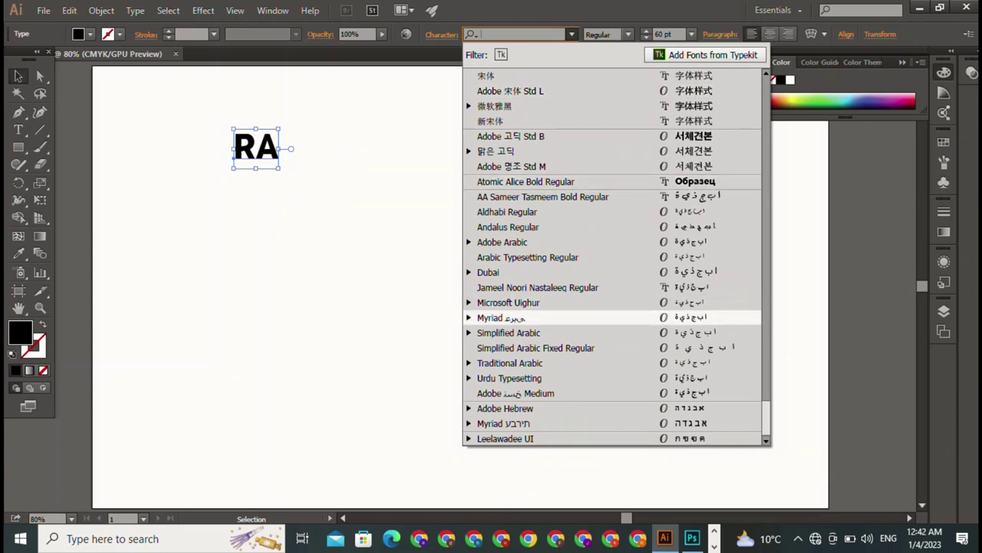
left_click_drag(766, 416, 766, 93)
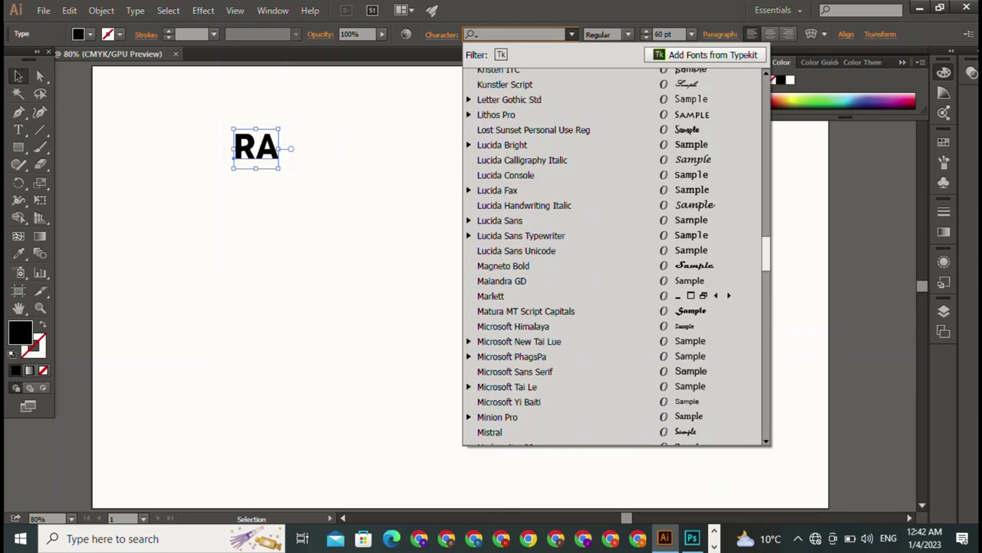
left_click(556, 106)
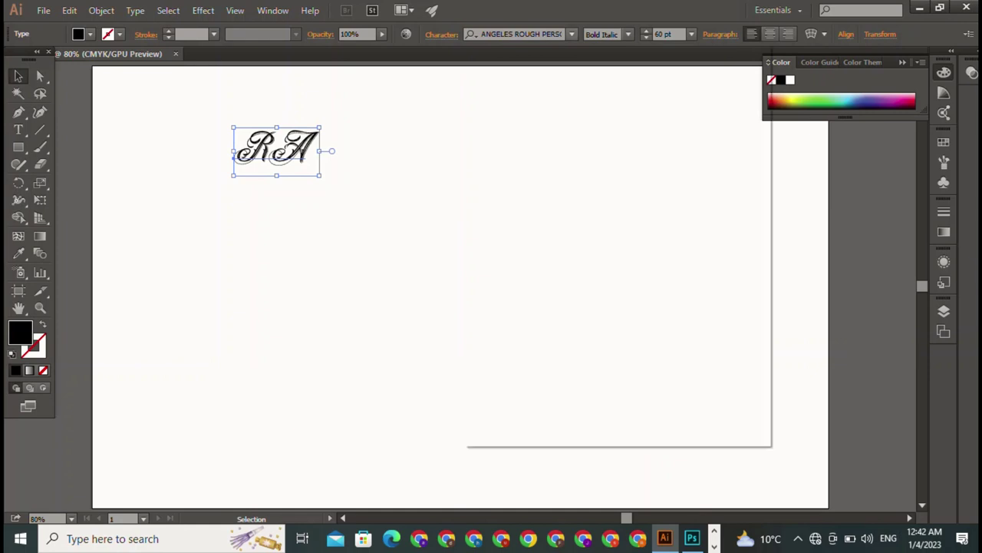
left_click(572, 34)
left_click(529, 181)
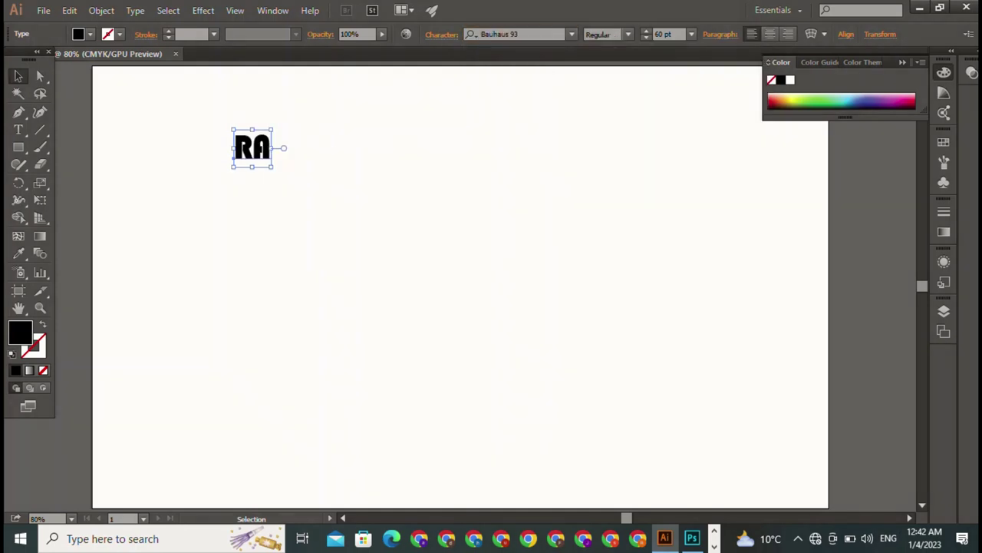
- Search fonts by name ('billy', then 'Capture it') and apply Capture it to RA
left_click(572, 34)
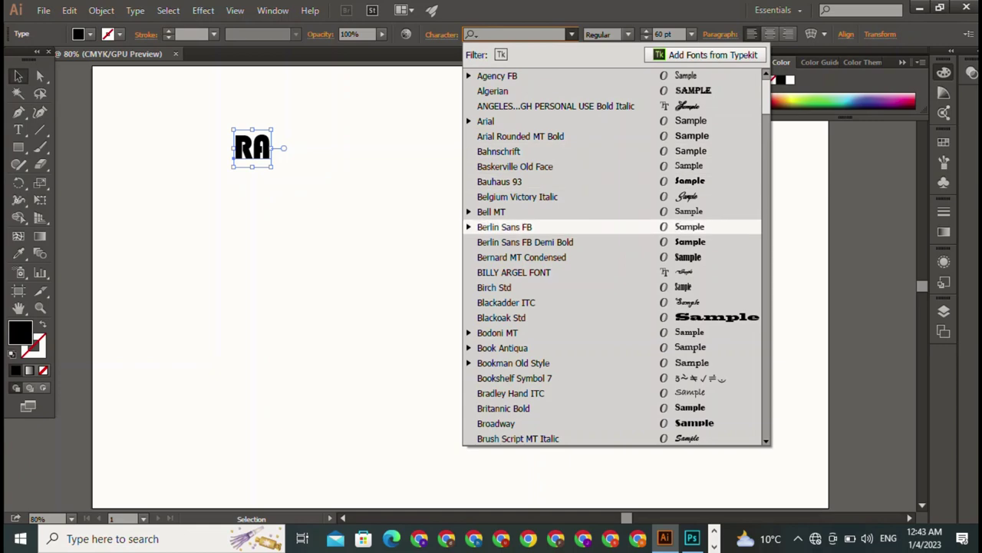
key("BackSpace")
type("billy")
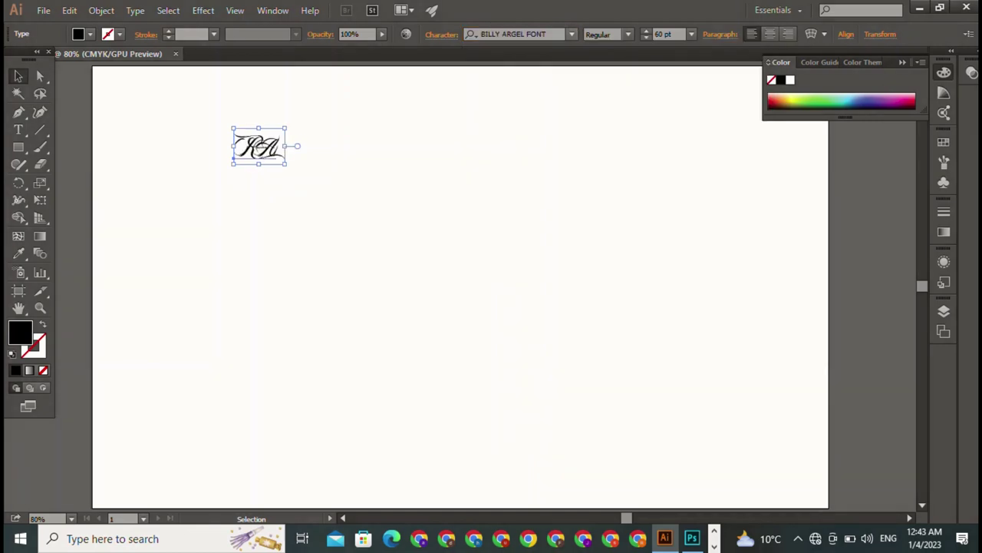
left_click(572, 34)
scroll(614, 253, "down", 2)
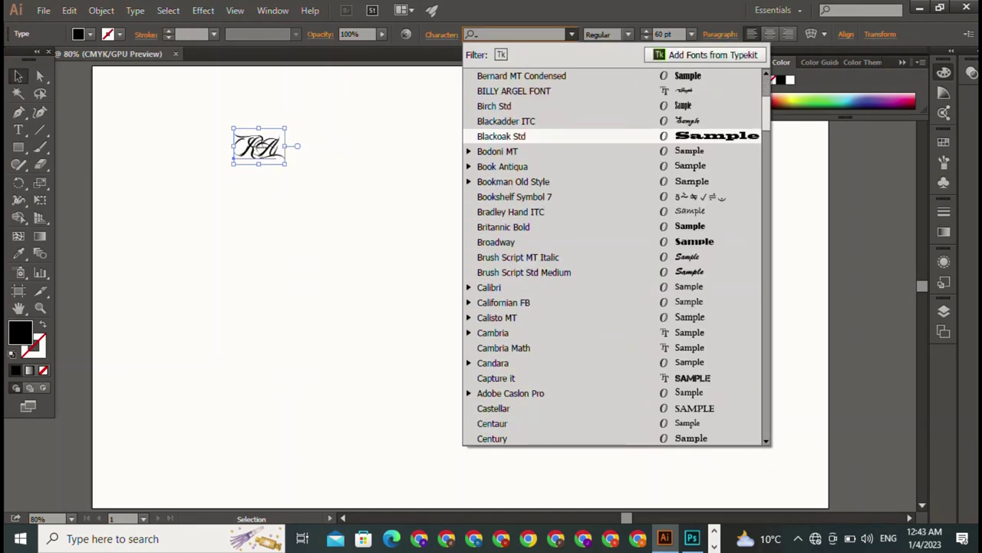
type("Capture it")
key("Return")
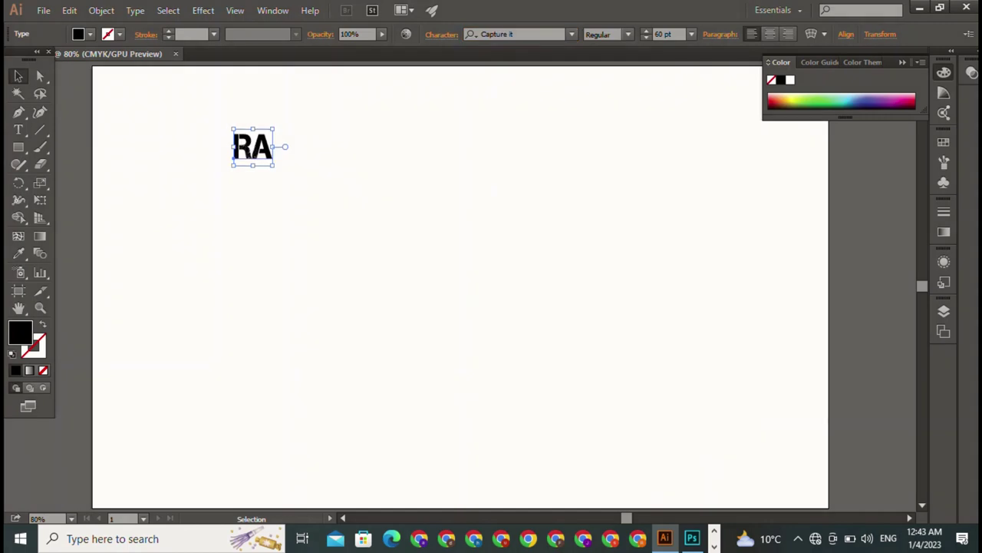
- Apply the Checkpoint Charlie stencil font to the RA text
left_click(572, 34)
scroll(614, 197, "down", 1)
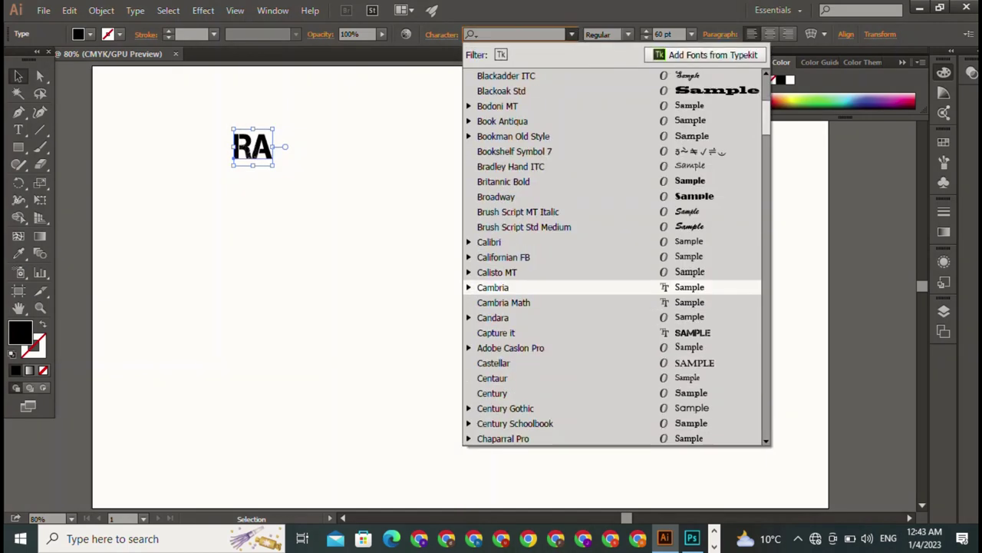
scroll(614, 197, "down", 2)
scroll(537, 302, "down", 1)
left_click(537, 333)
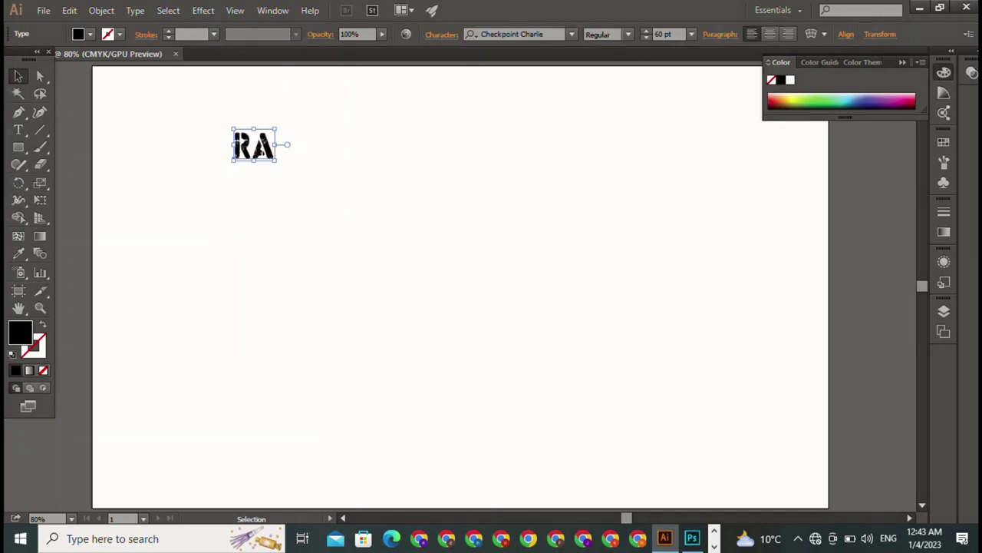
- Enlarge the RA lettering to about 388 pt and move it toward the artboard centre
left_click_drag(276, 161, 499, 332)
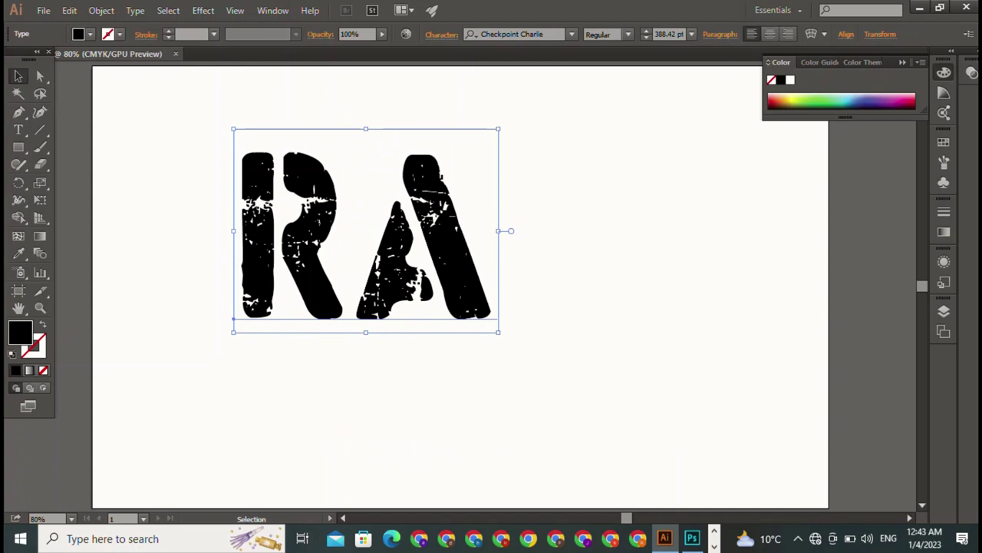
left_click(377, 136)
left_click_drag(307, 230, 414, 249)
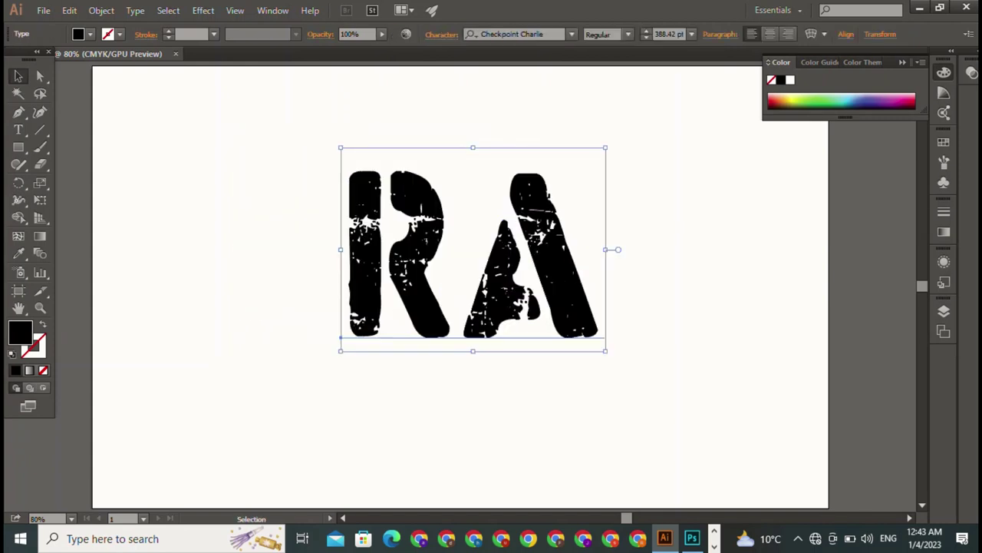
left_click(192, 399)
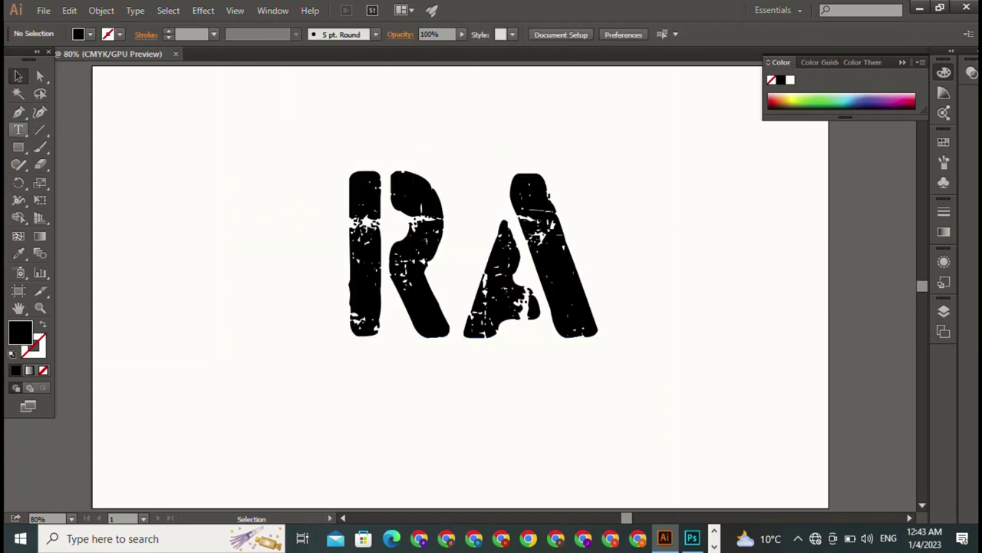
left_click(18, 147)
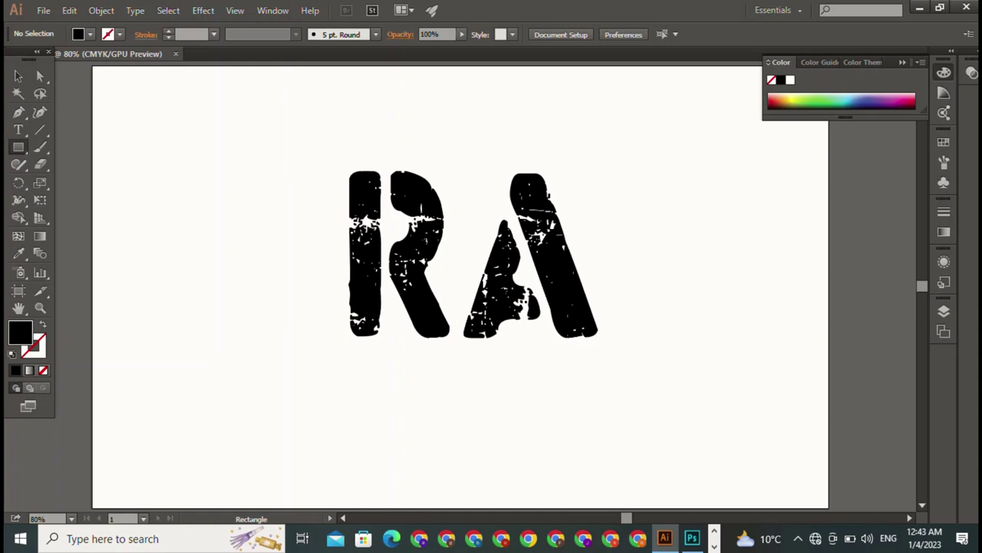
- Draw a black 347.5 pt square and move it left of the RA lettering
left_click_drag(162, 148, 363, 346)
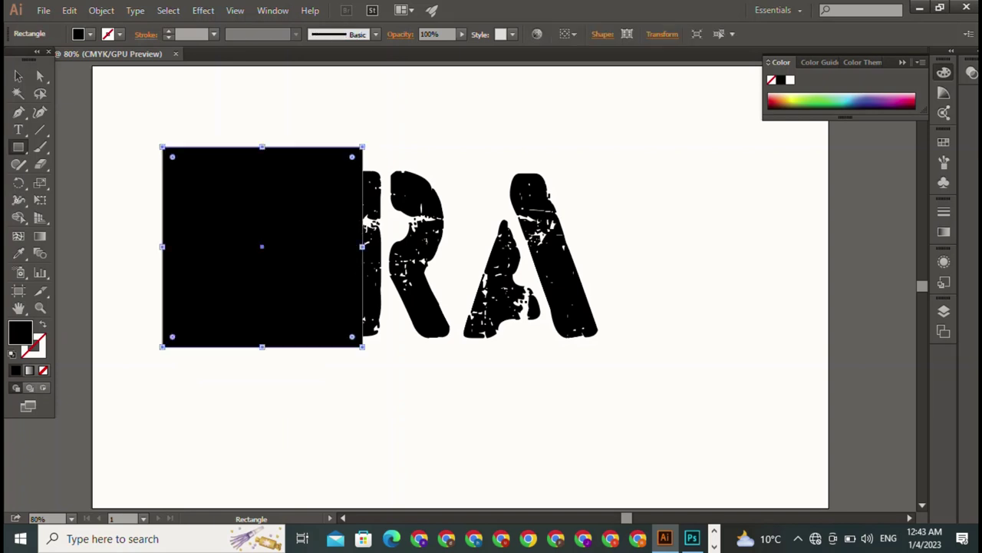
key("v")
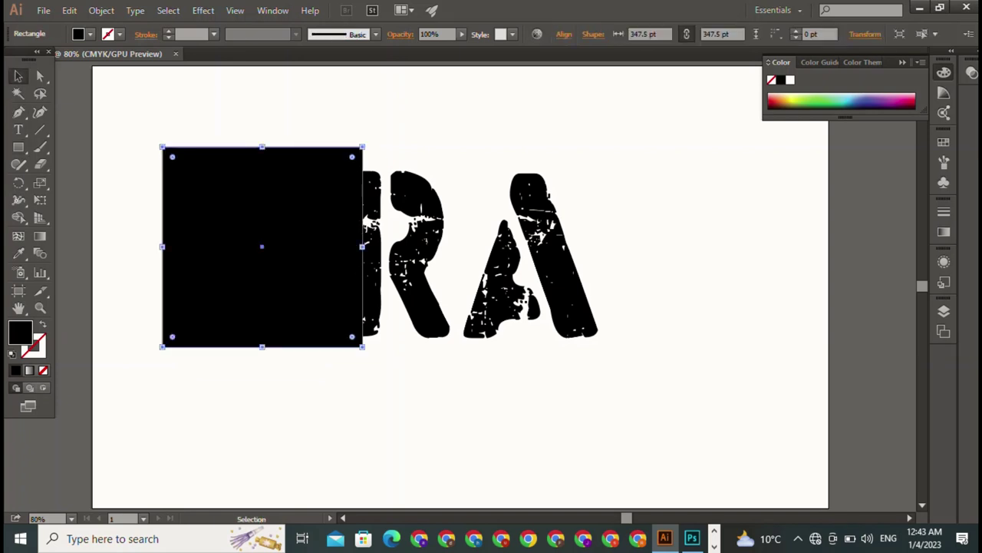
left_click_drag(261, 246, 204, 243)
- Round the square's top-right and bottom-left corners into a leaf shape
key("a")
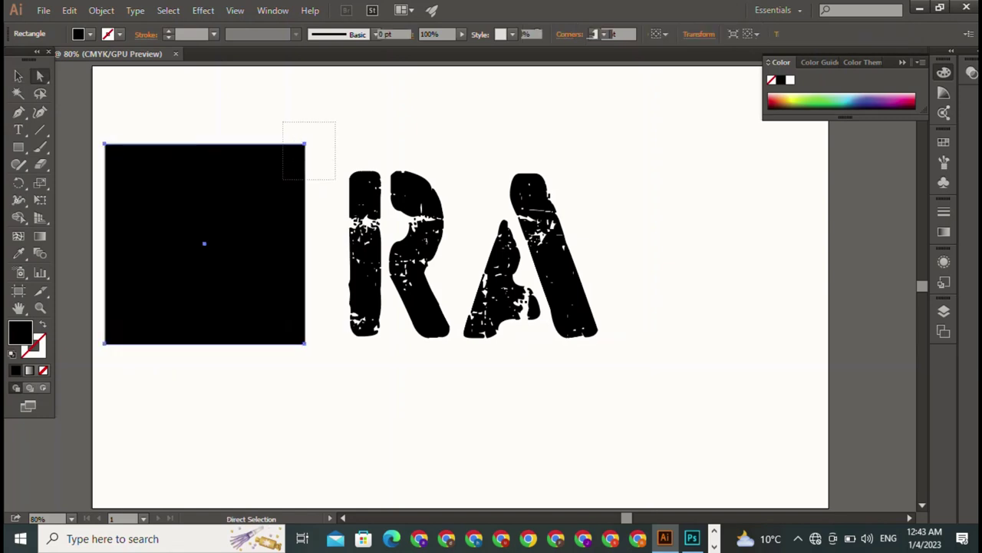
left_click_drag(330, 122, 288, 169)
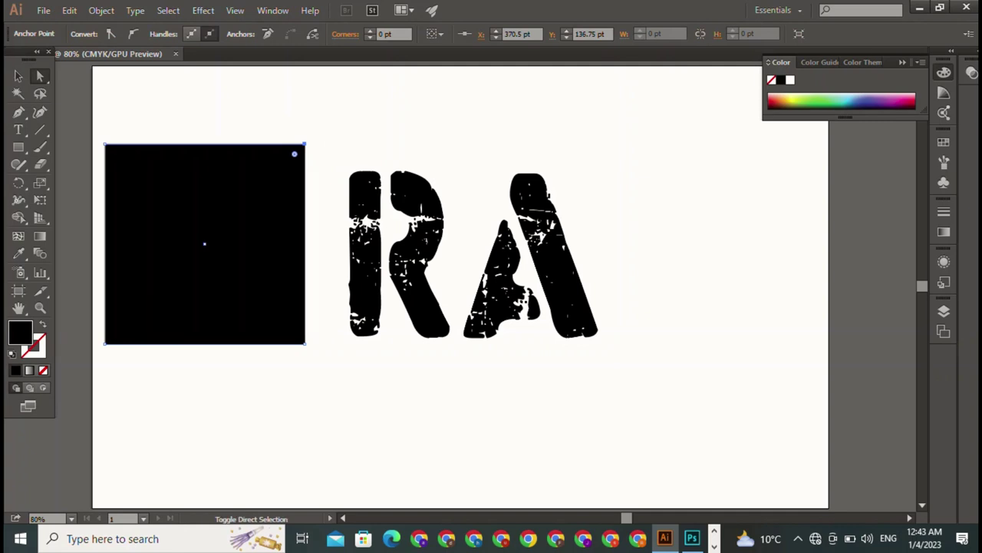
left_click(105, 343, "shift")
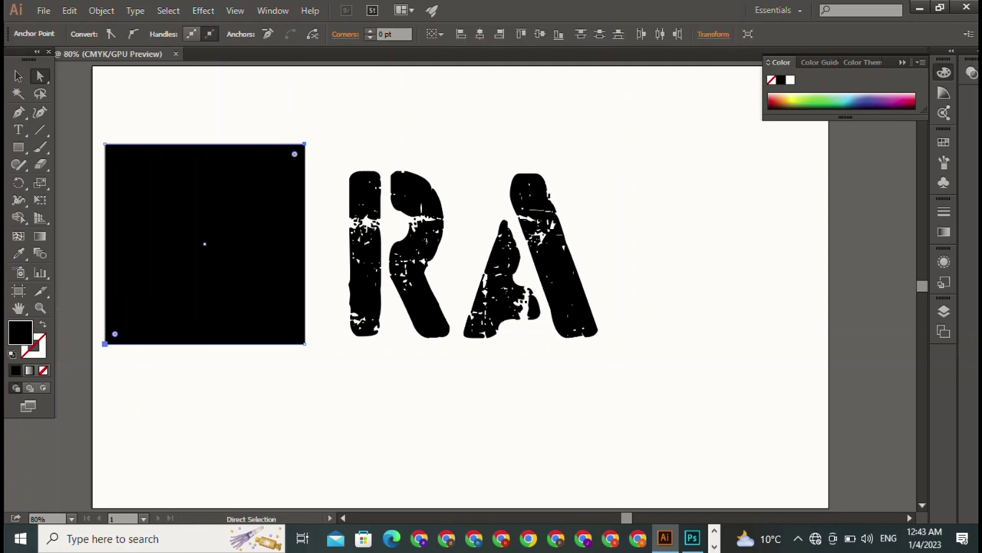
left_click_drag(114, 333, 246, 201)
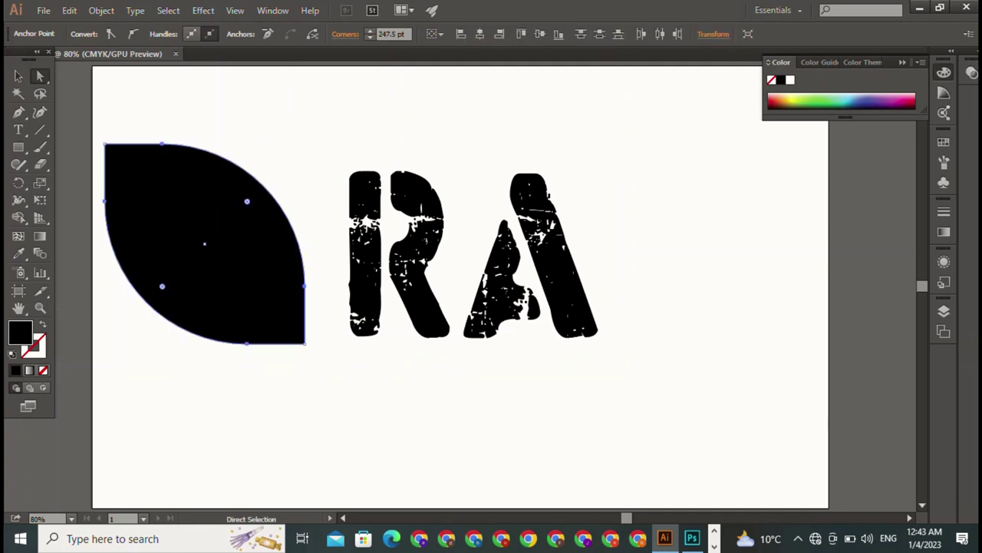
left_click(19, 76)
key("ctrl+shift+a")
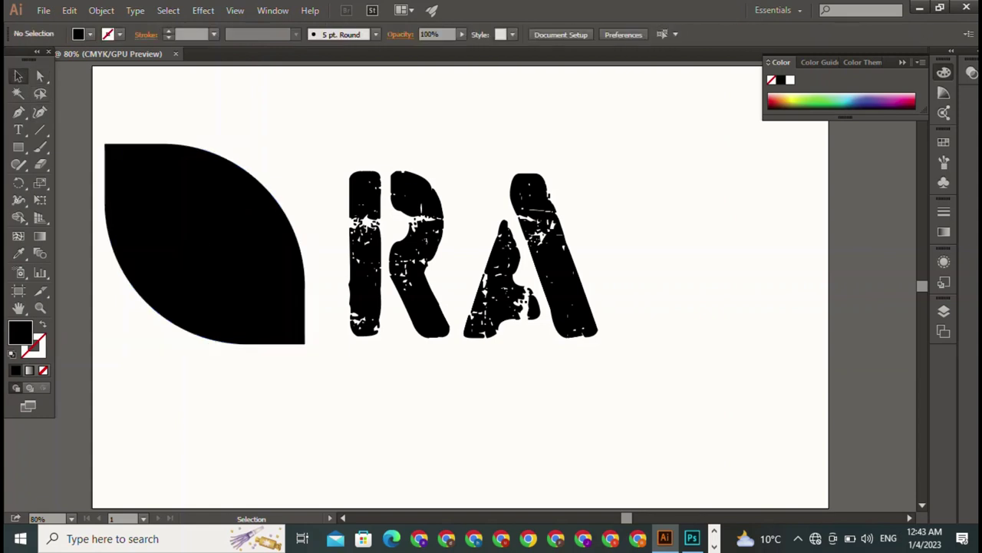
- Duplicate the leaf by dragging a copy down and right so it overlaps the original
left_click(200, 245)
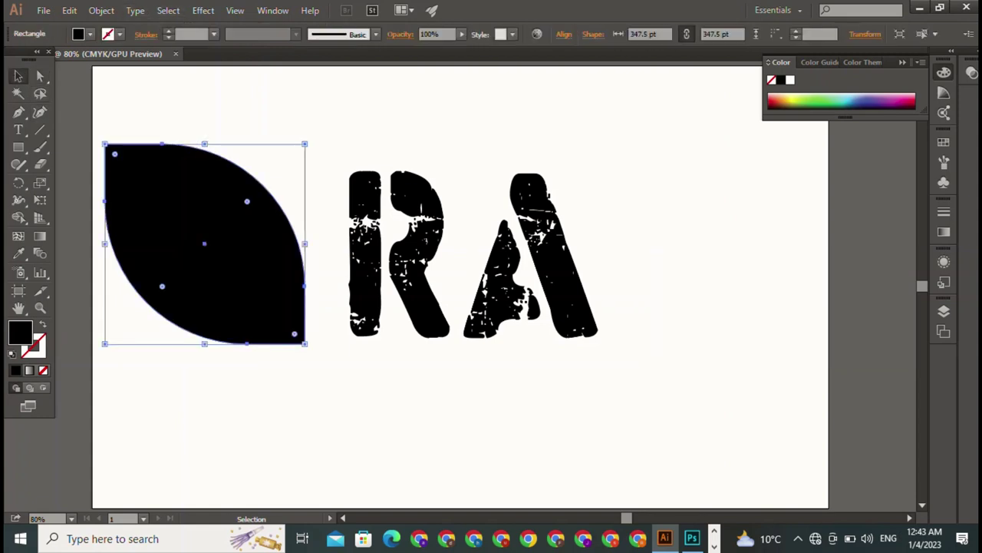
key("ctrl+shift+a")
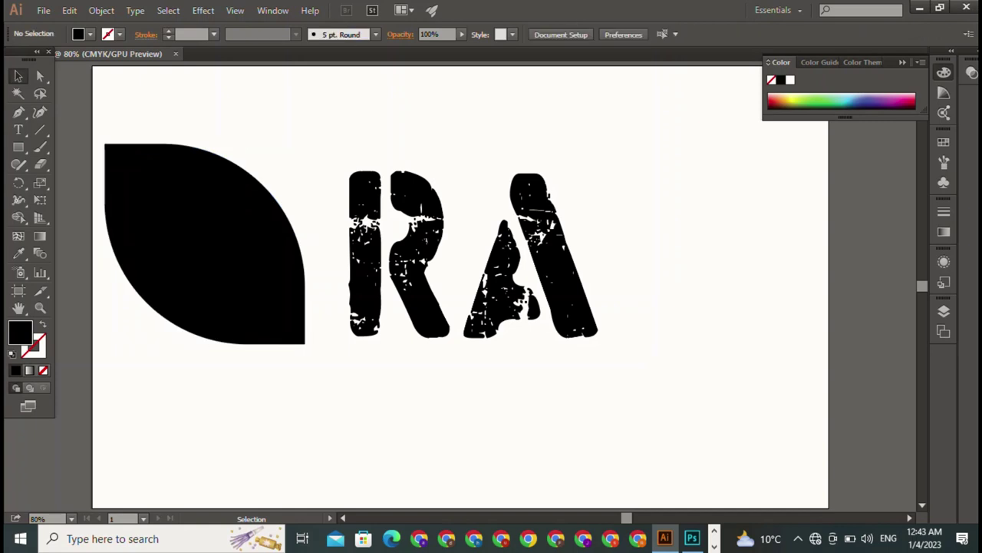
mouse_move(200, 246)
left_mouse_down()
mouse_move(314, 407)
mouse_move(296, 380)
left_mouse_up()
key("ctrl+shift+a")
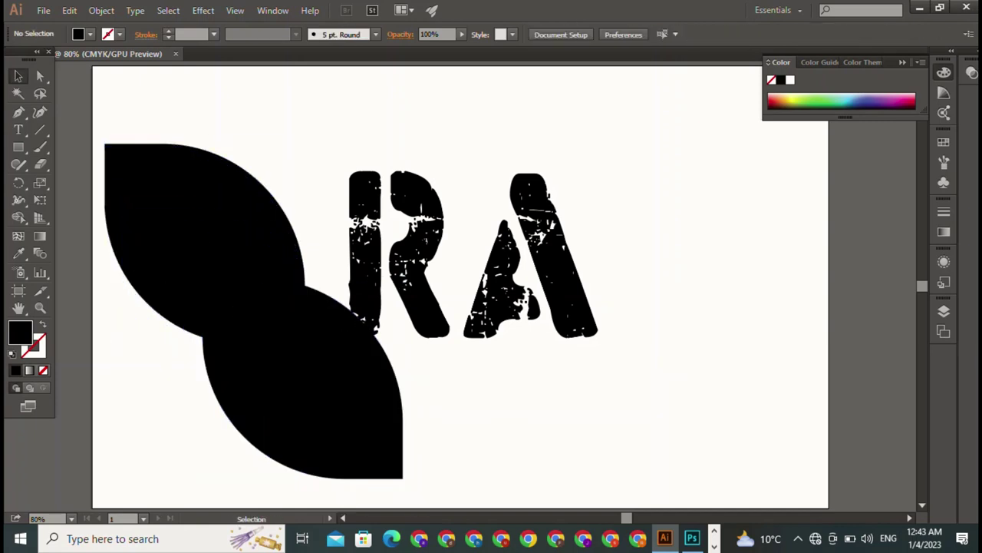
left_click(307, 384)
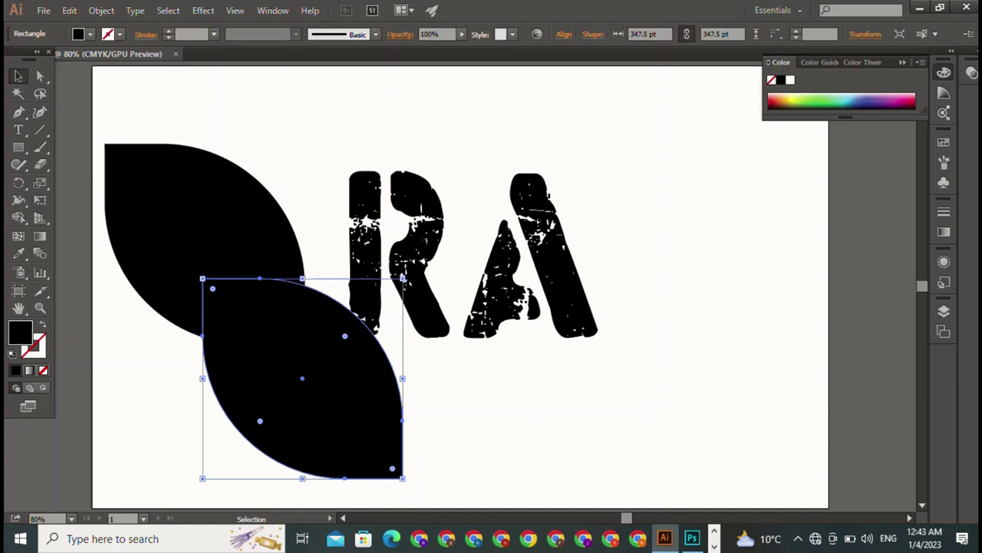
- Rotate the lower leaf sideways and move the upper leaf down to overlap it
mouse_move(404, 277)
left_mouse_down()
mouse_move(421, 278)
mouse_move(436, 258)
mouse_move(350, 179)
left_mouse_up()
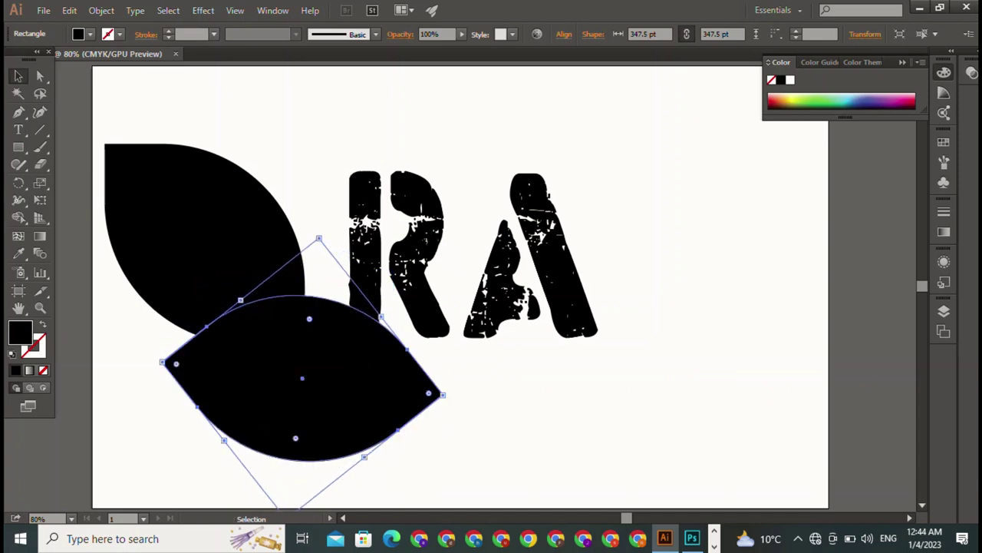
key("ctrl+shift+a")
double_click(192, 230)
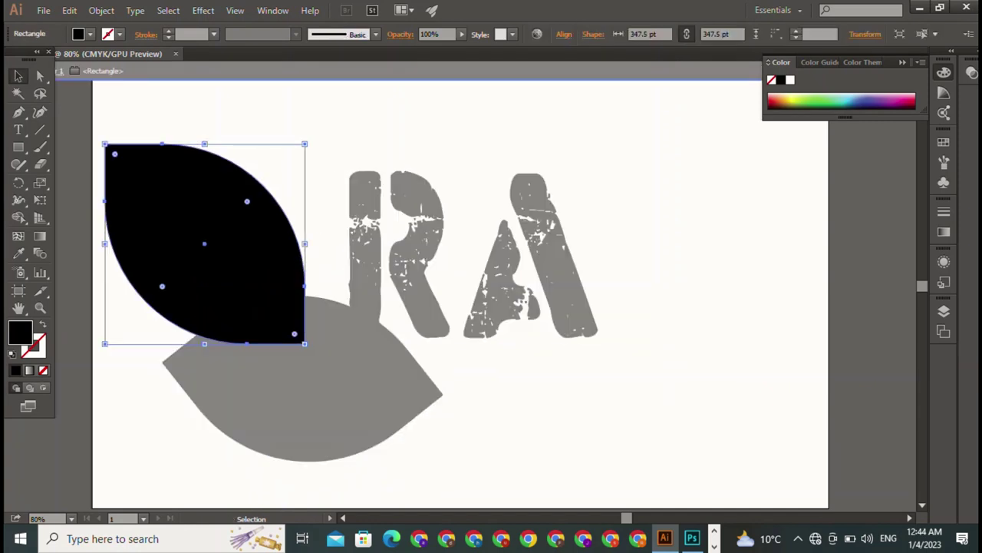
key("Escape")
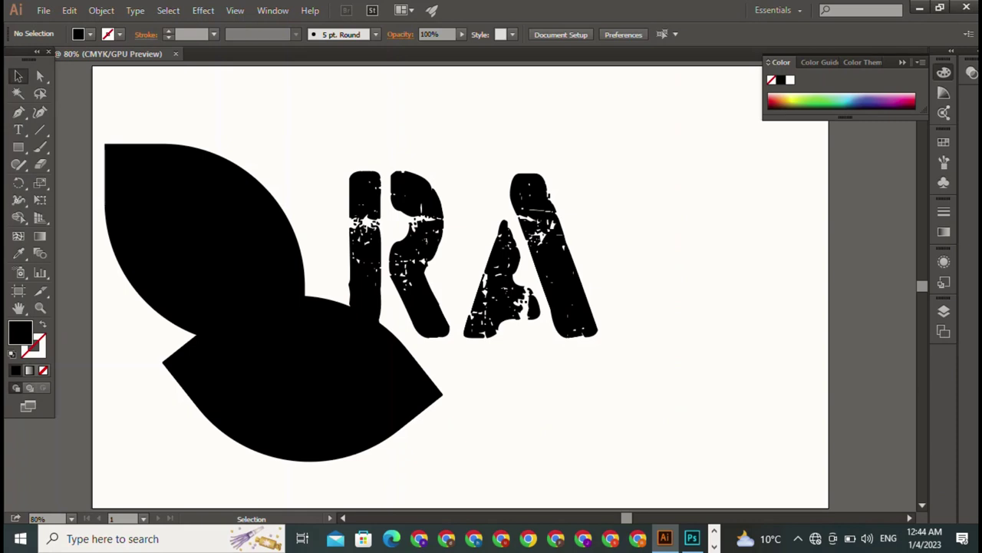
left_click_drag(191, 230, 248, 342)
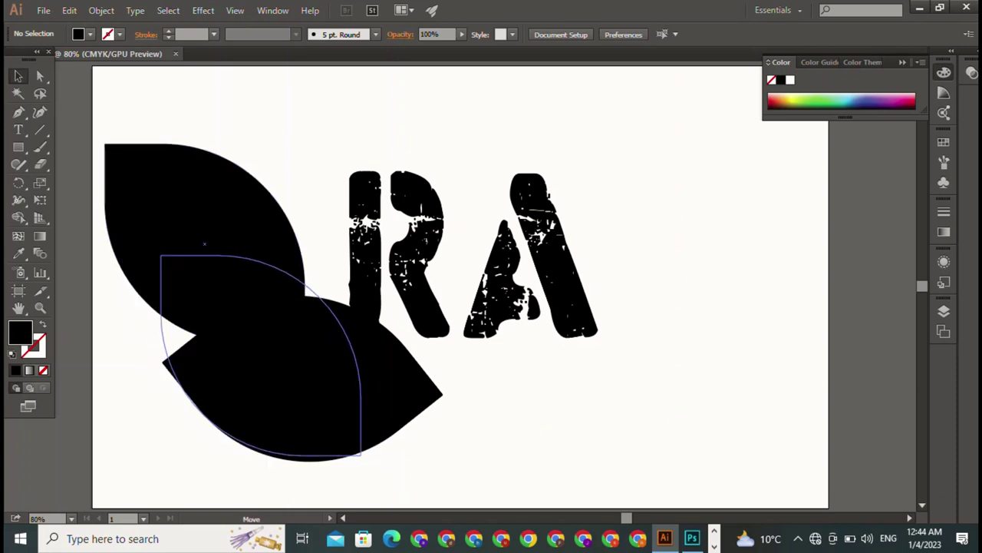
left_click_drag(248, 343, 248, 342)
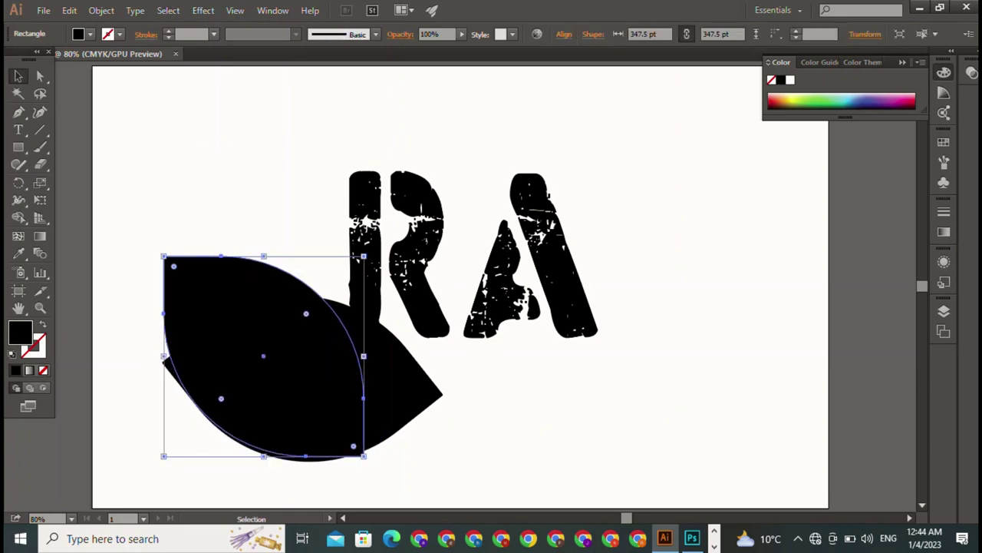
- Slightly enlarge the upright leaf and nudge it into place
left_click(153, 250)
left_click(176, 269)
mouse_move(163, 255)
left_mouse_down()
mouse_move(136, 241)
mouse_move(154, 235)
mouse_move(154, 247)
left_mouse_up()
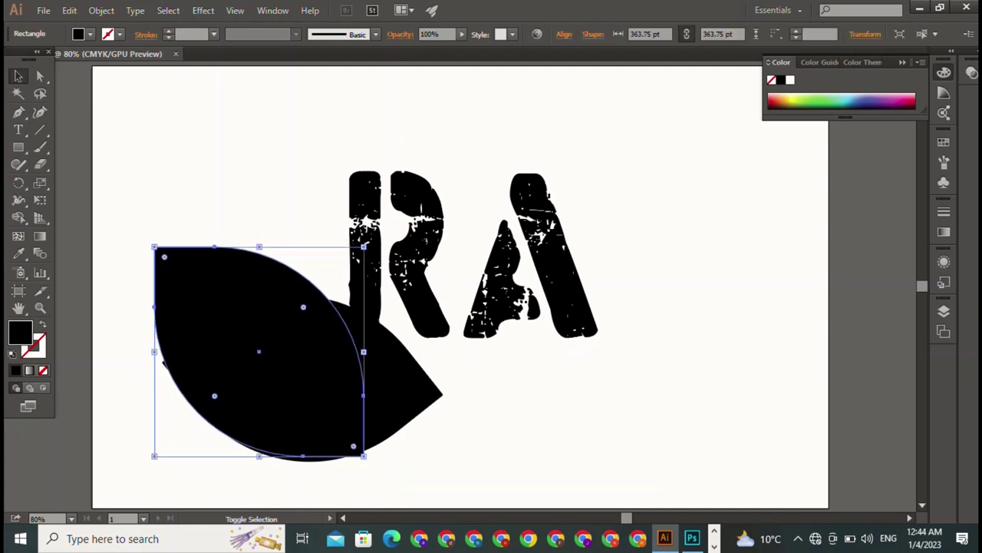
left_click_drag(369, 460, 443, 395)
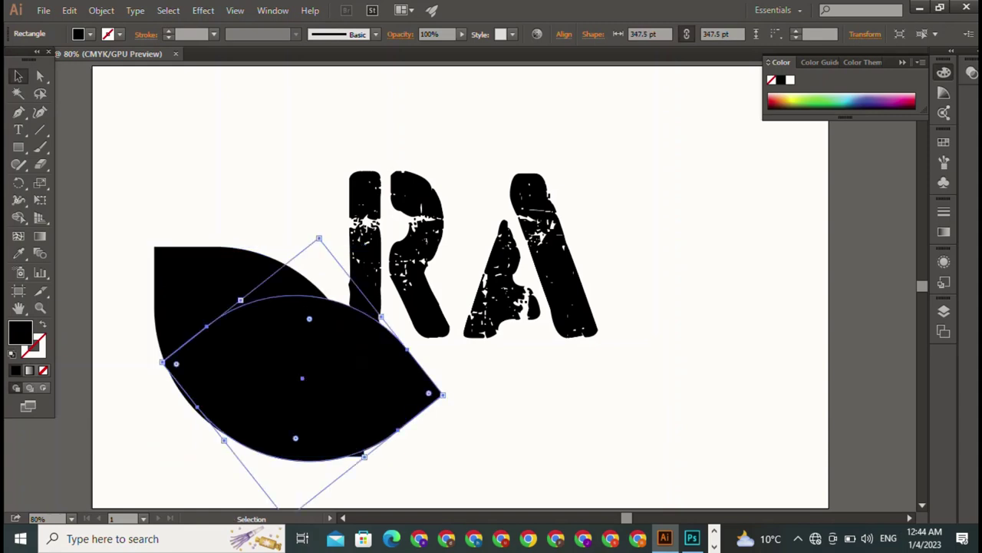
left_click(192, 276)
left_click_drag(192, 276, 193, 278)
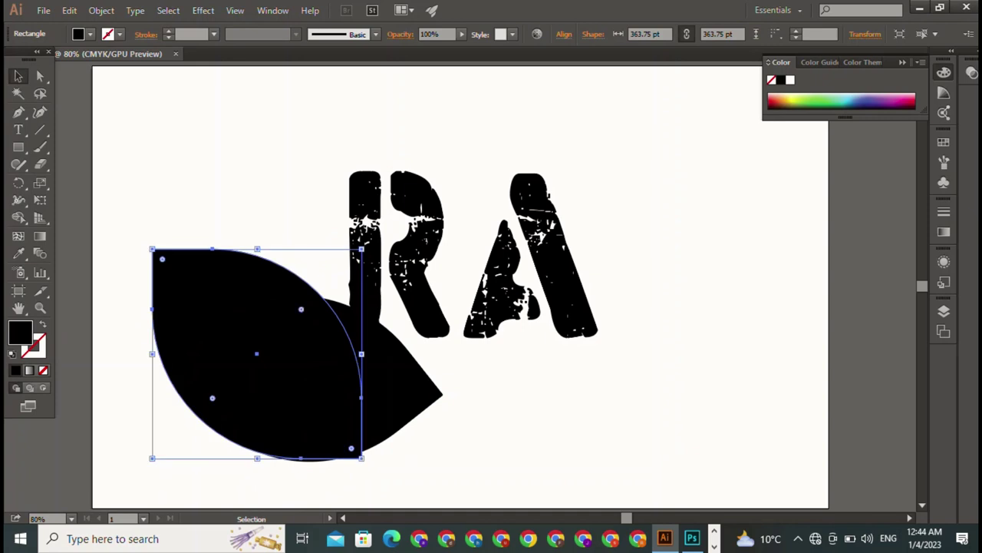
left_click(407, 383)
left_click(653, 399)
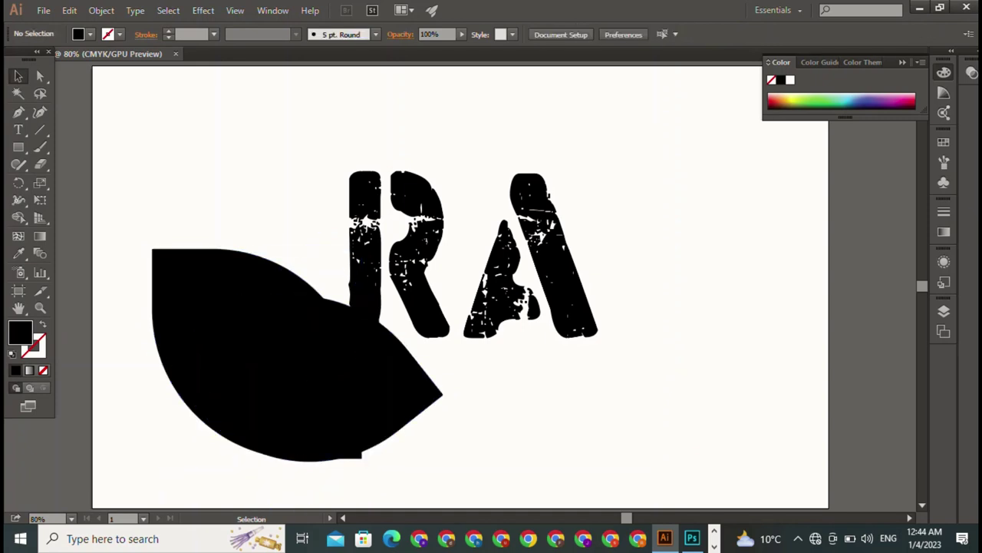
left_click(261, 353)
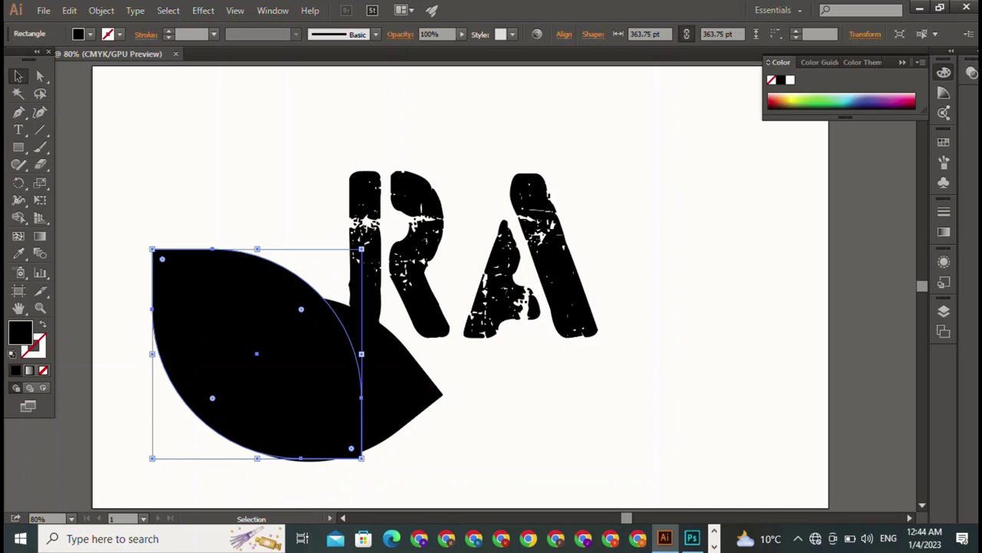
key("ctrl+shift+a")
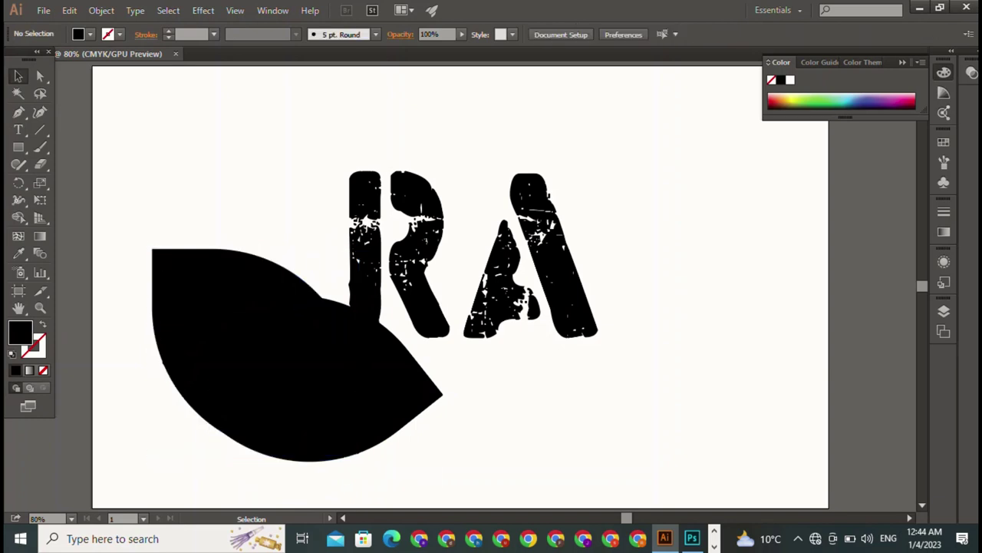
left_click(253, 353)
- Give the upright leaf no fill, a 4 pt black stroke and the dome width profile
left_click(89, 34)
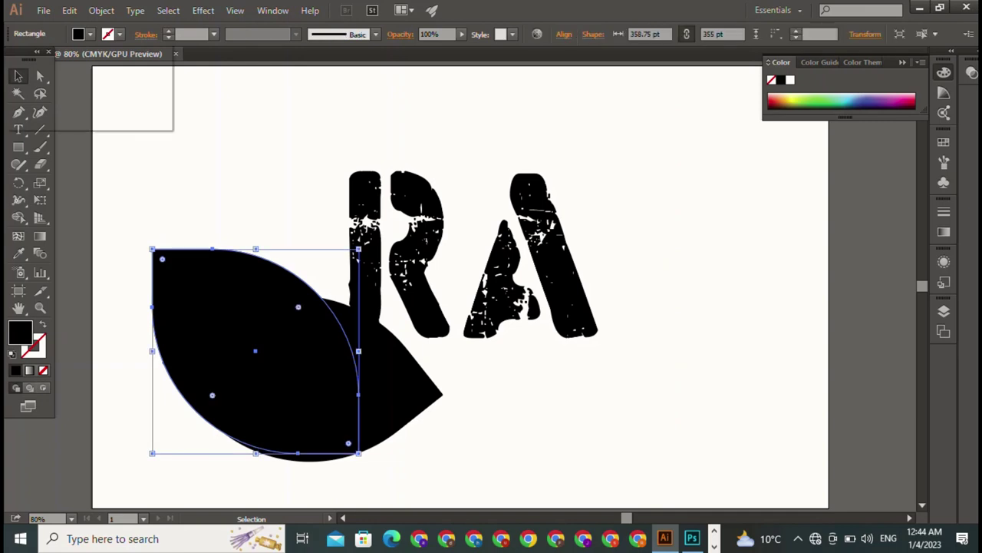
left_click(13, 56)
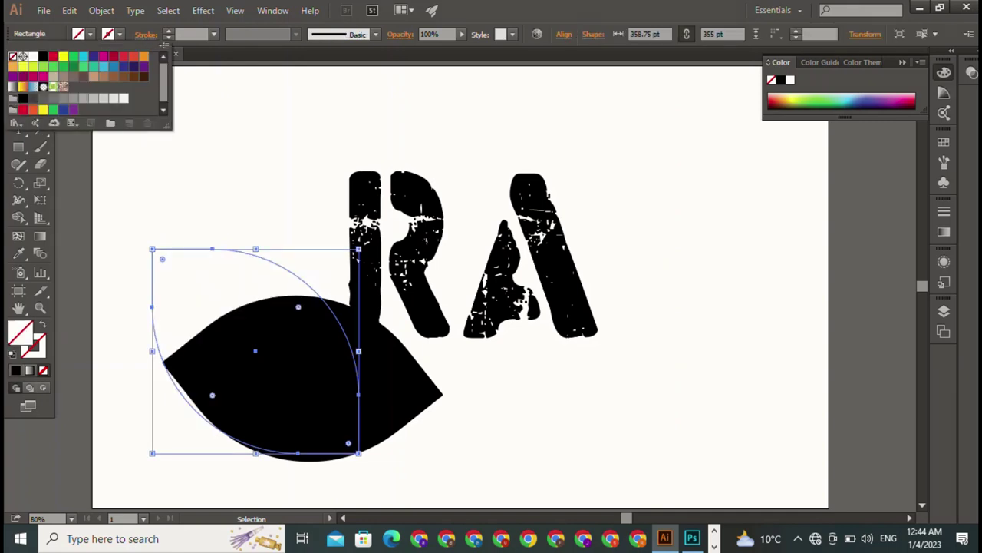
key("Escape")
left_click(120, 33)
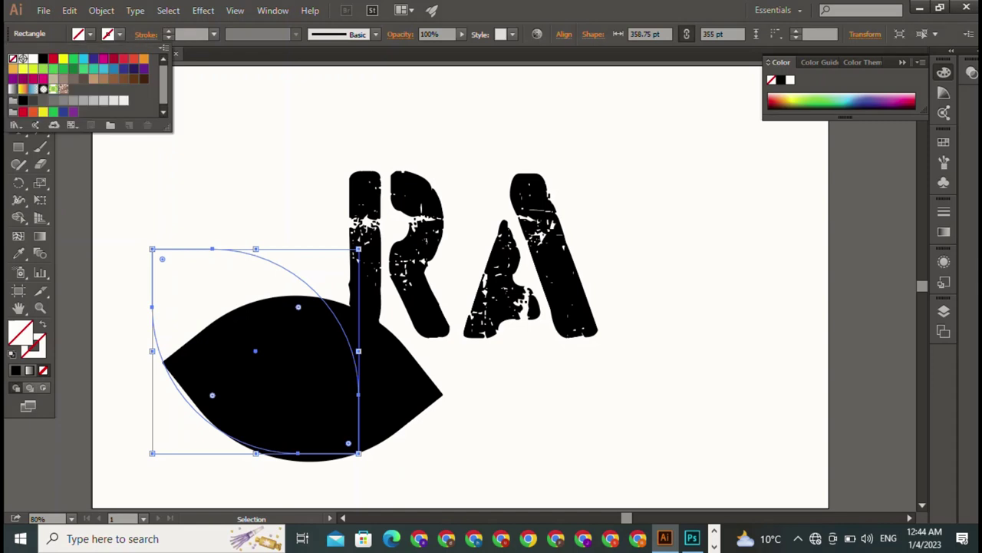
left_click(43, 58)
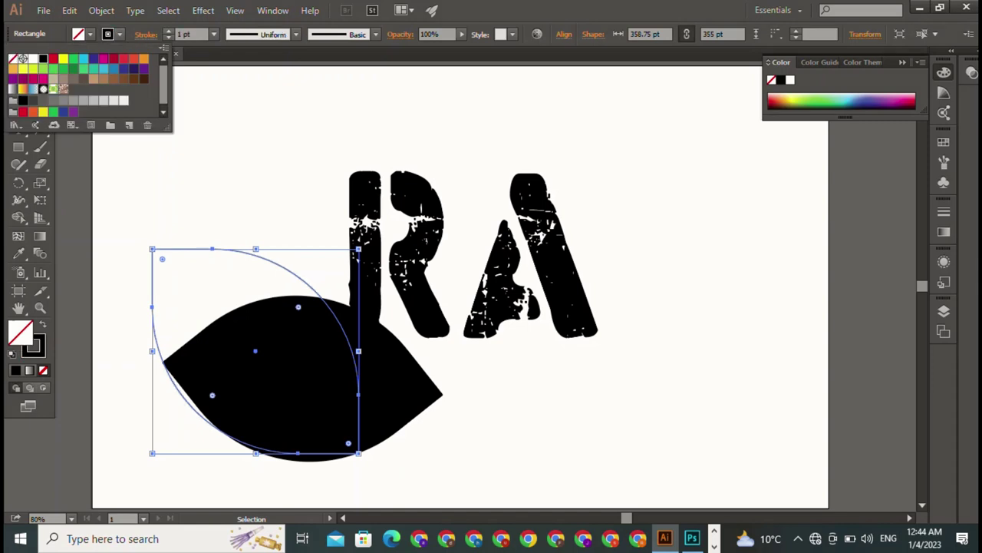
left_click(168, 31)
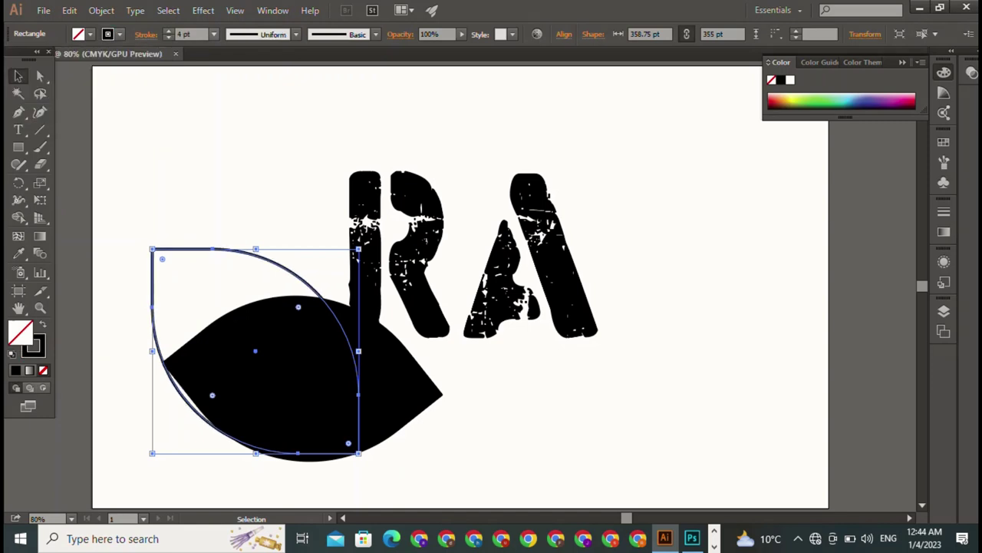
left_click(295, 34)
left_click(250, 190)
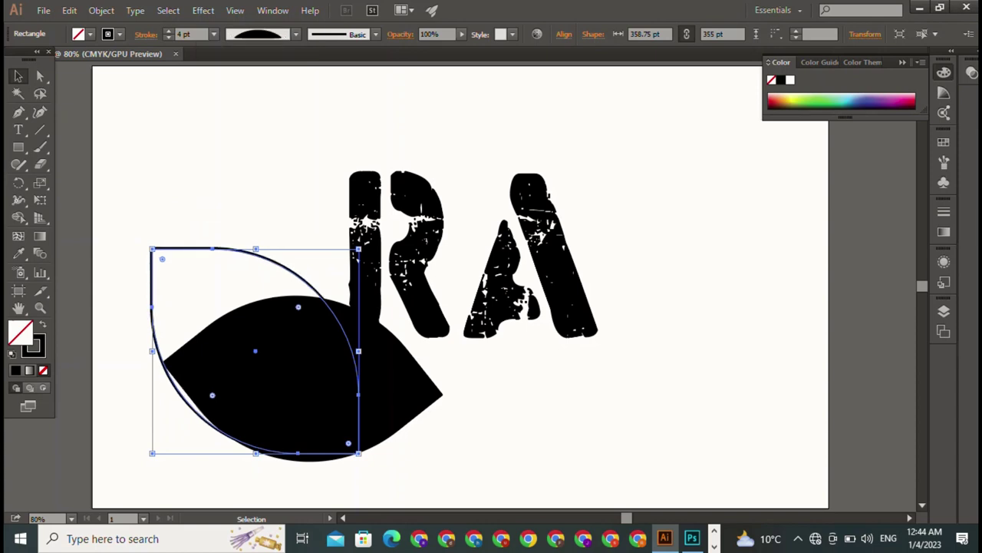
- Give the sideways leaf no fill, a 5 pt black stroke and Width Profile 1
left_click(307, 376)
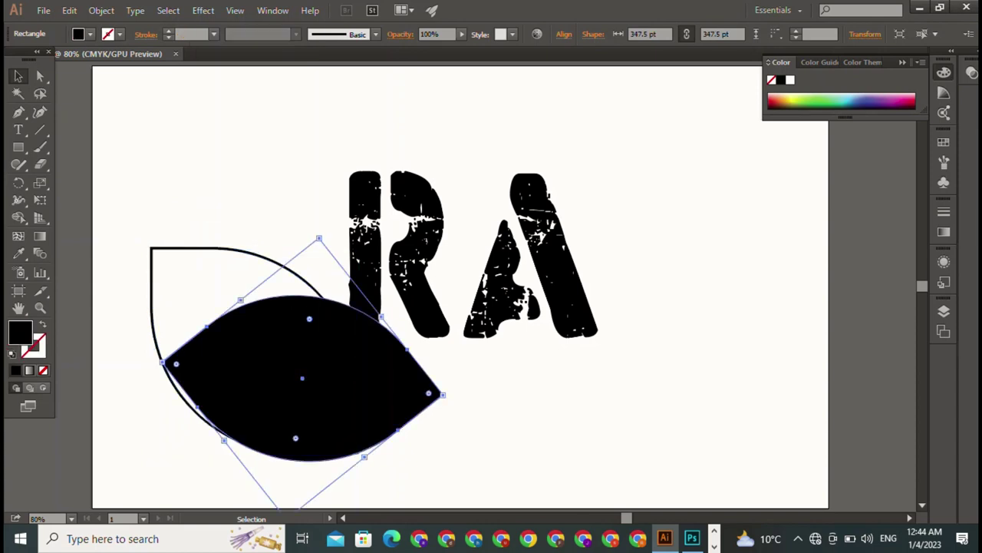
left_click(89, 34)
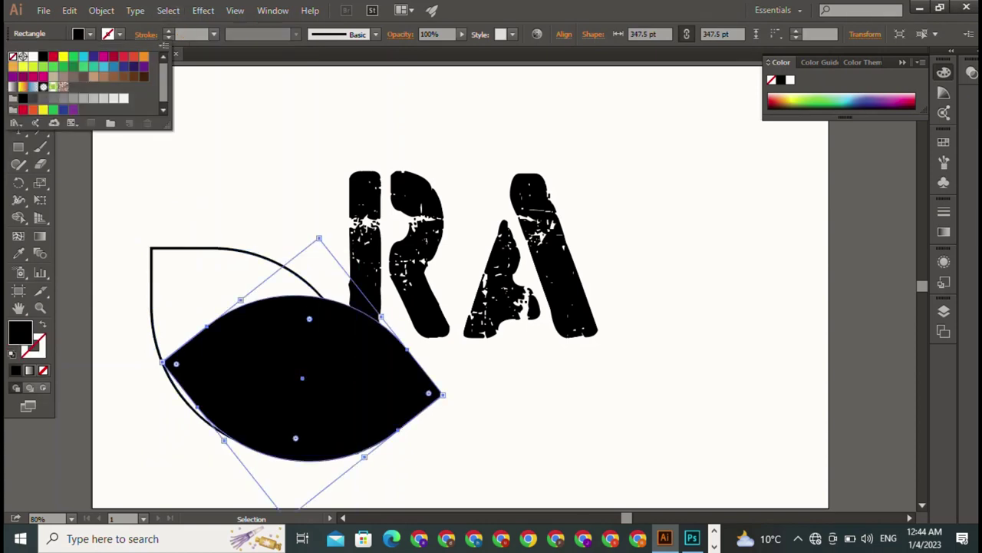
left_click(43, 56)
key("Escape")
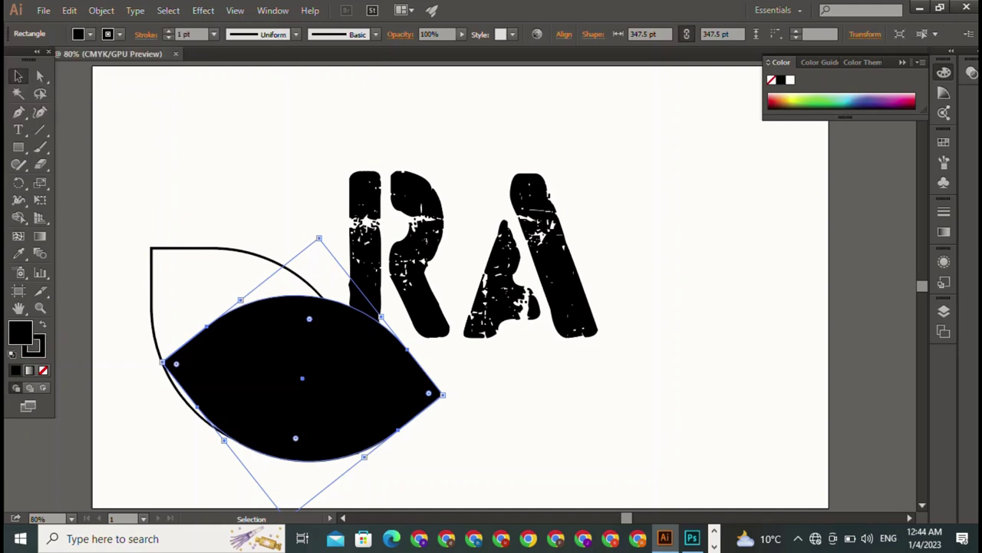
left_click(89, 34)
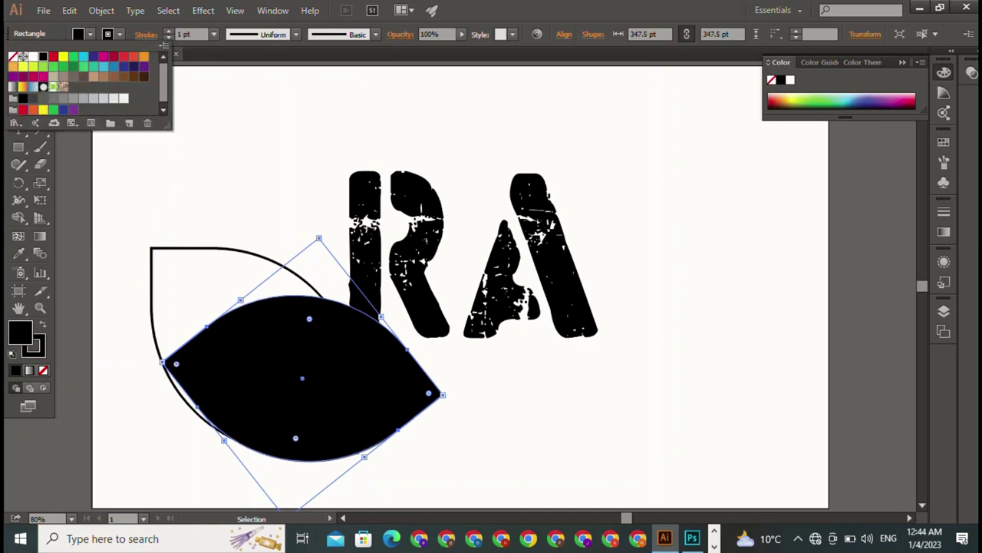
left_click(21, 56)
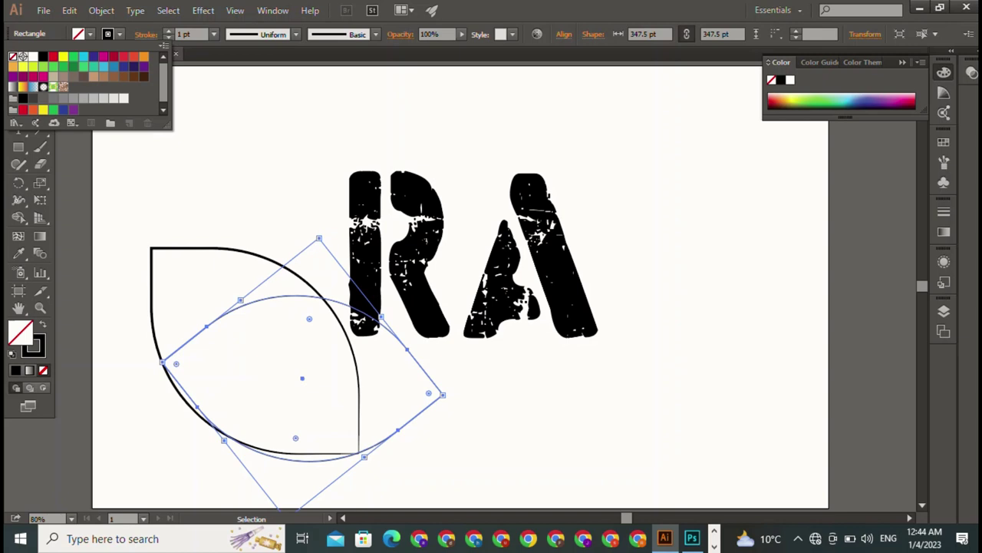
left_click(168, 31)
left_click(168, 31)
left_click(168, 30)
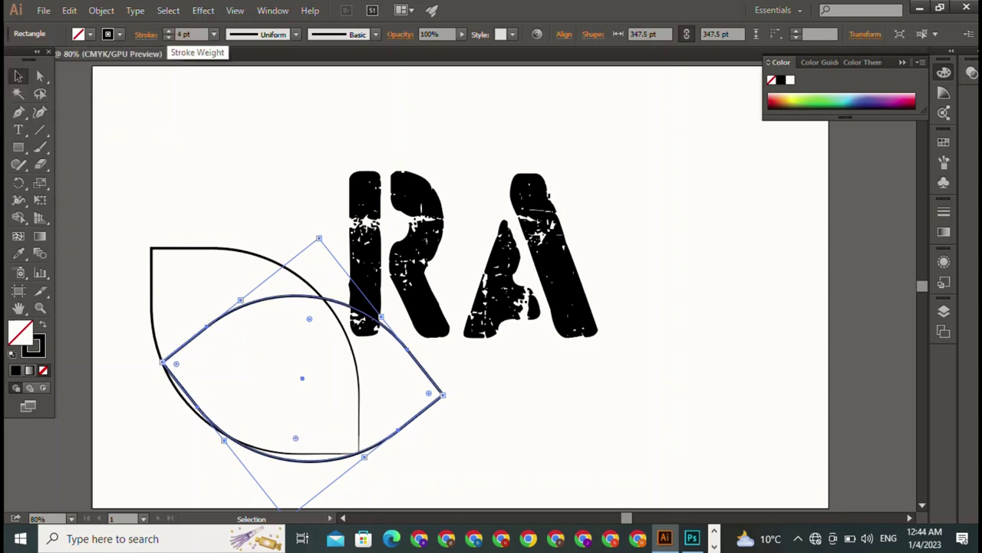
left_click(168, 30)
left_click(296, 34)
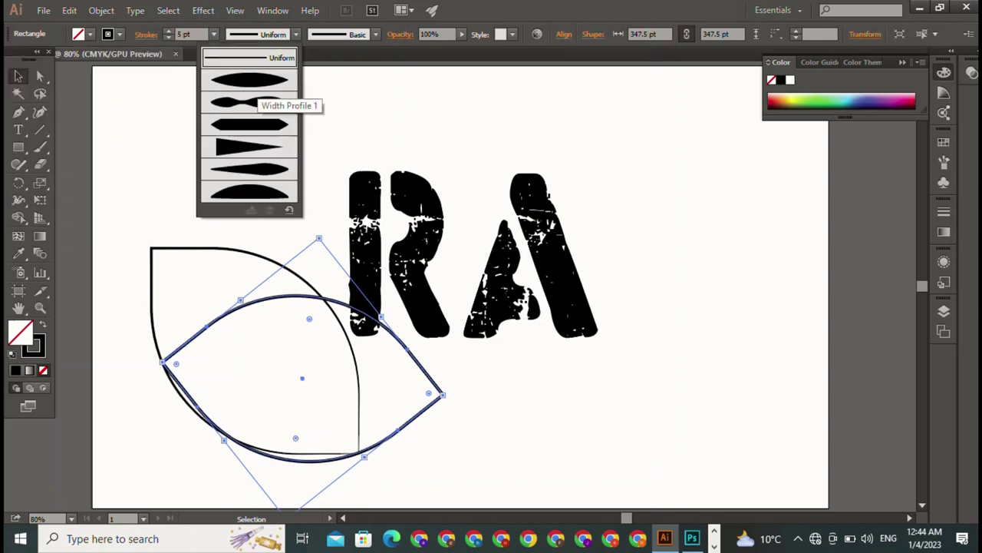
left_click(250, 85)
key("ctrl+shift+a")
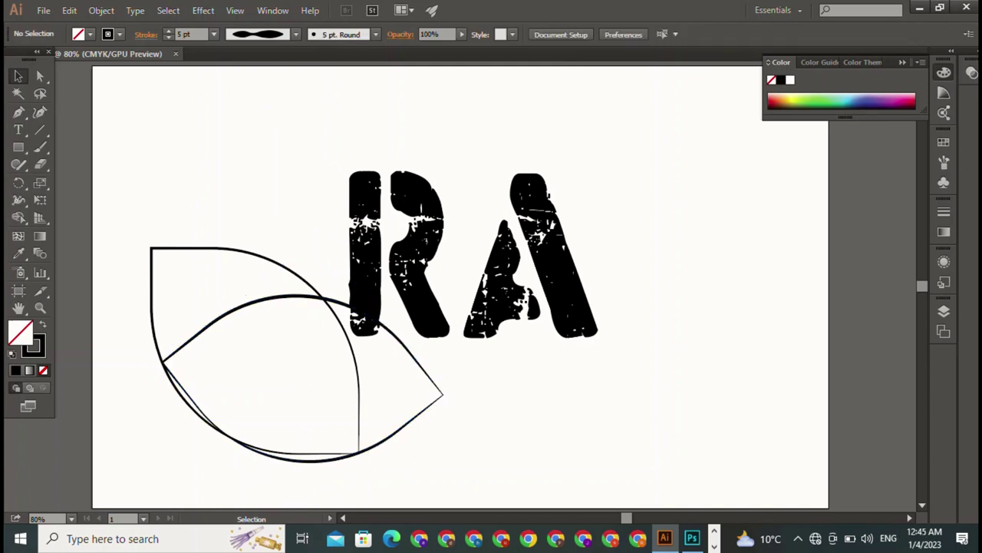
left_click(230, 305, "shift")
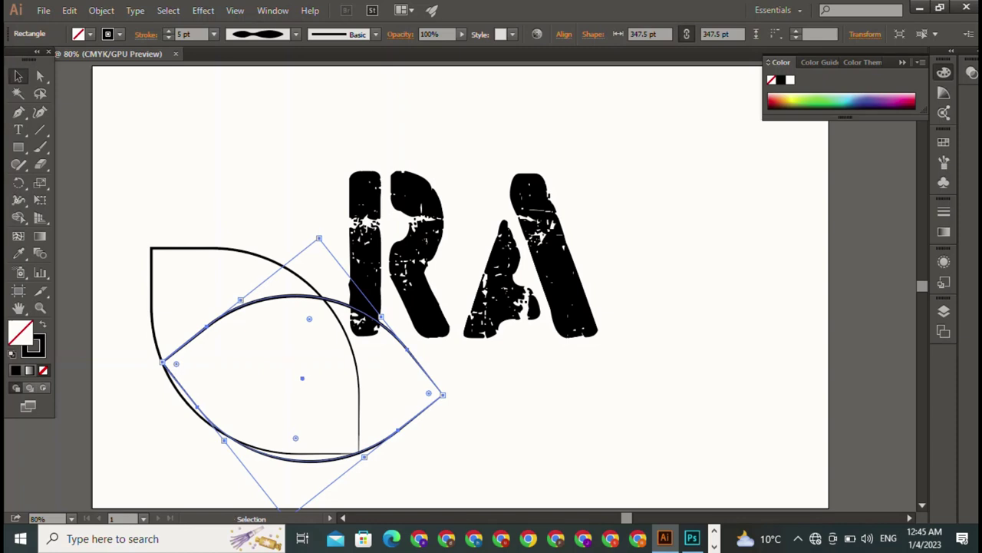
- Rotate the upright leaf about 40° counter-clockwise and move it down to cross the other
left_click(151, 282)
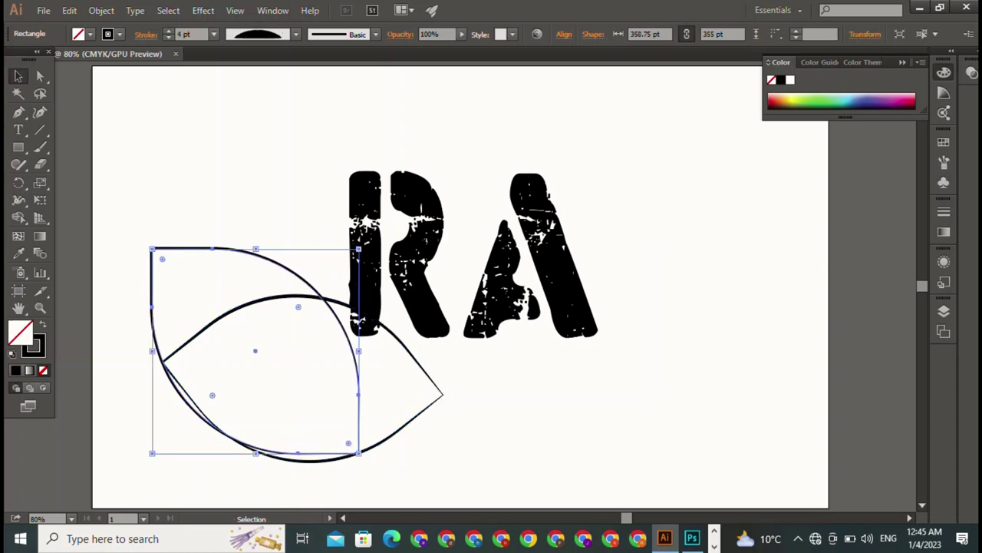
left_click_drag(361, 246, 271, 201)
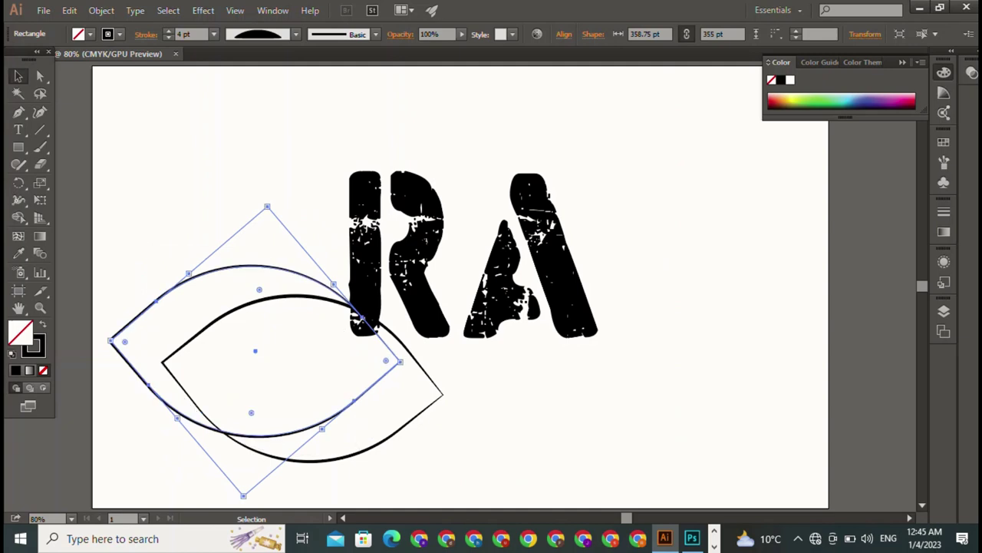
left_click_drag(255, 350, 255, 381)
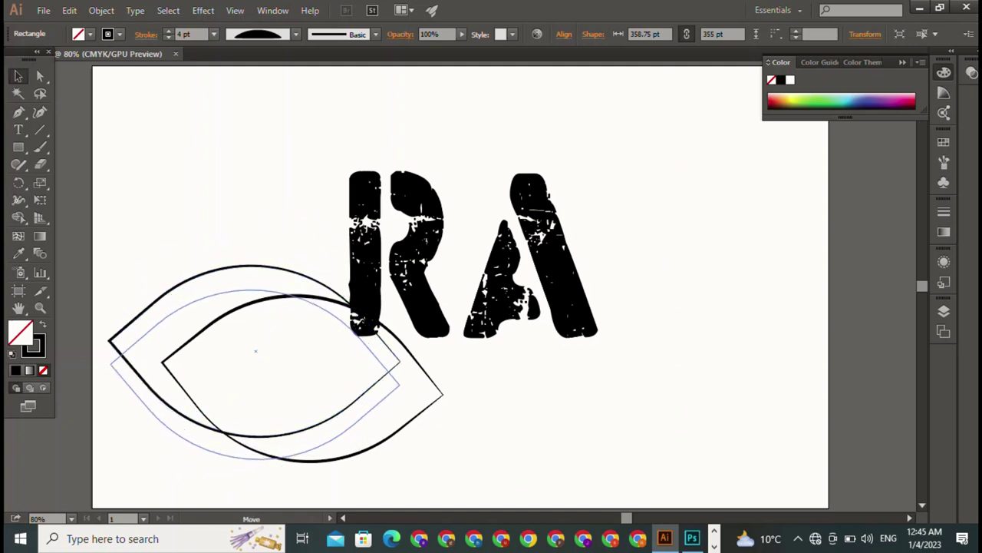
key("ctrl+shift+a")
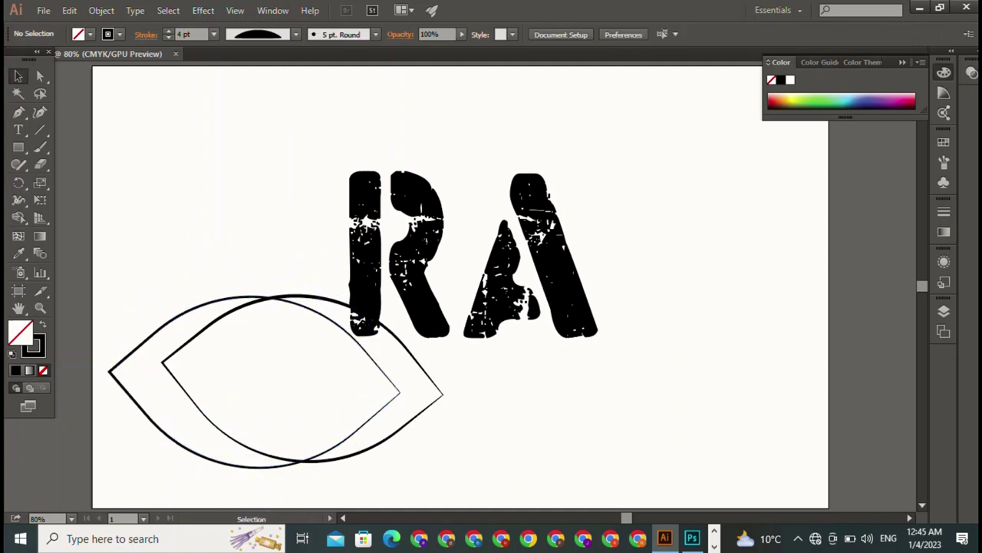
- Move both leaves over RA, then shrink RA to about 230 pt and centre it inside
left_click_drag(224, 266, 262, 347)
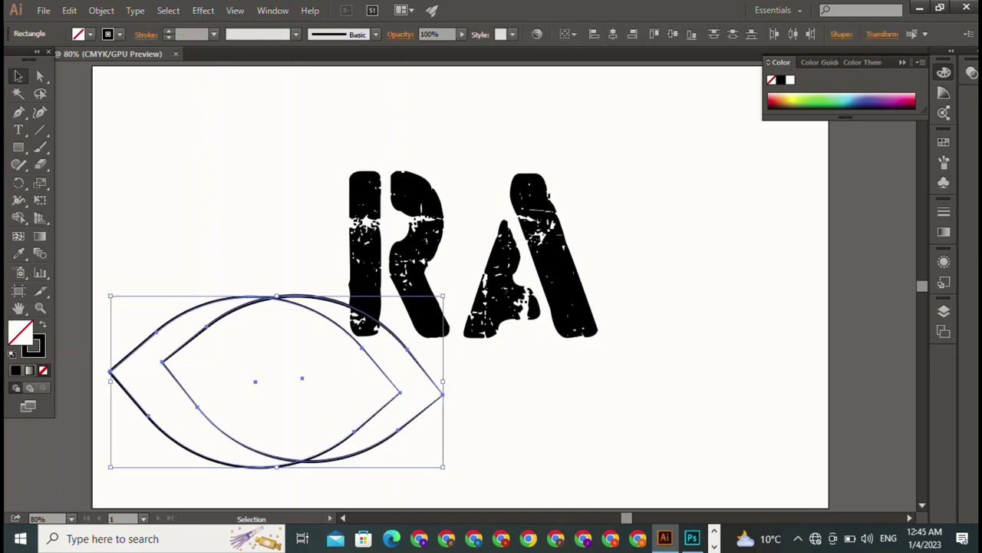
left_click_drag(255, 381, 415, 288)
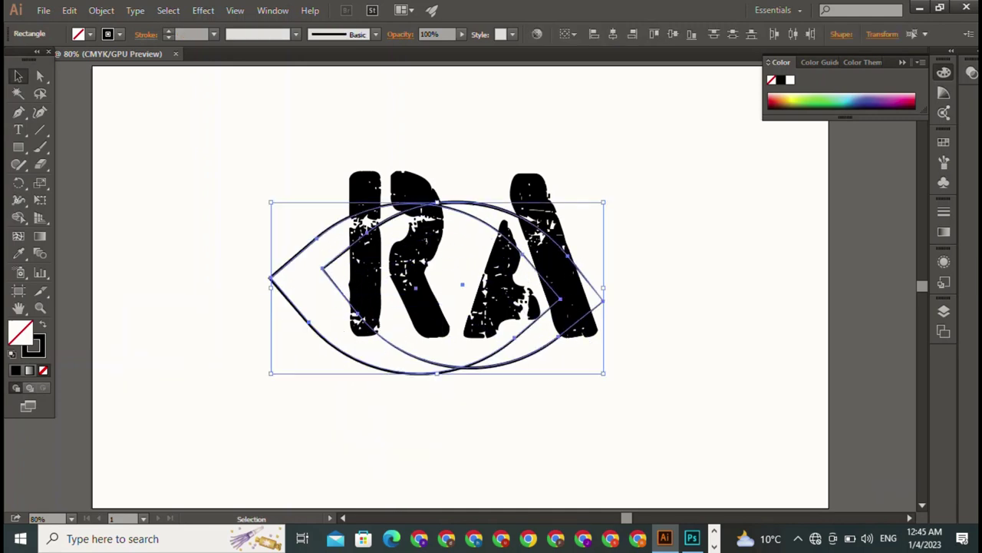
left_click(415, 307)
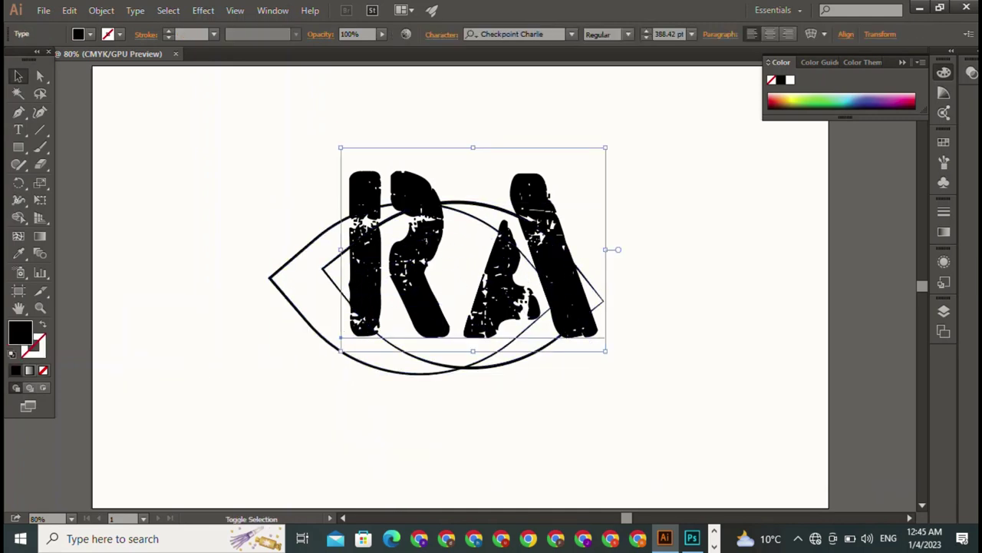
left_click_drag(606, 148, 499, 228)
left_click_drag(429, 292, 461, 276)
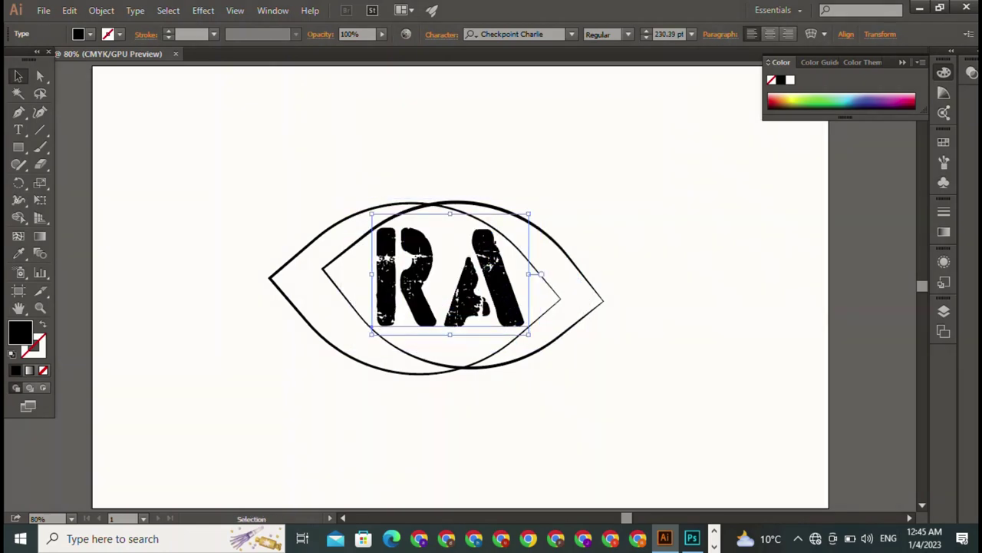
key("ctrl+shift+a")
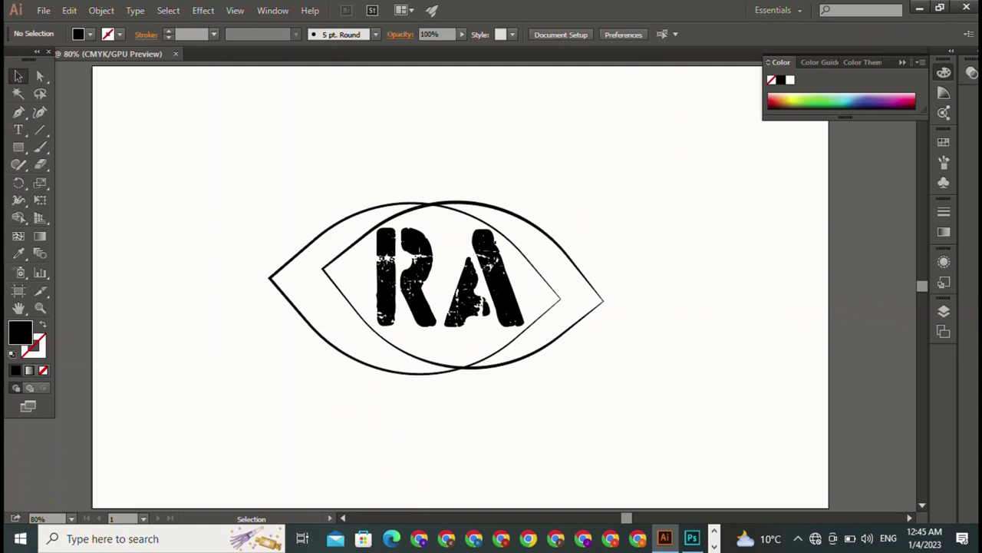